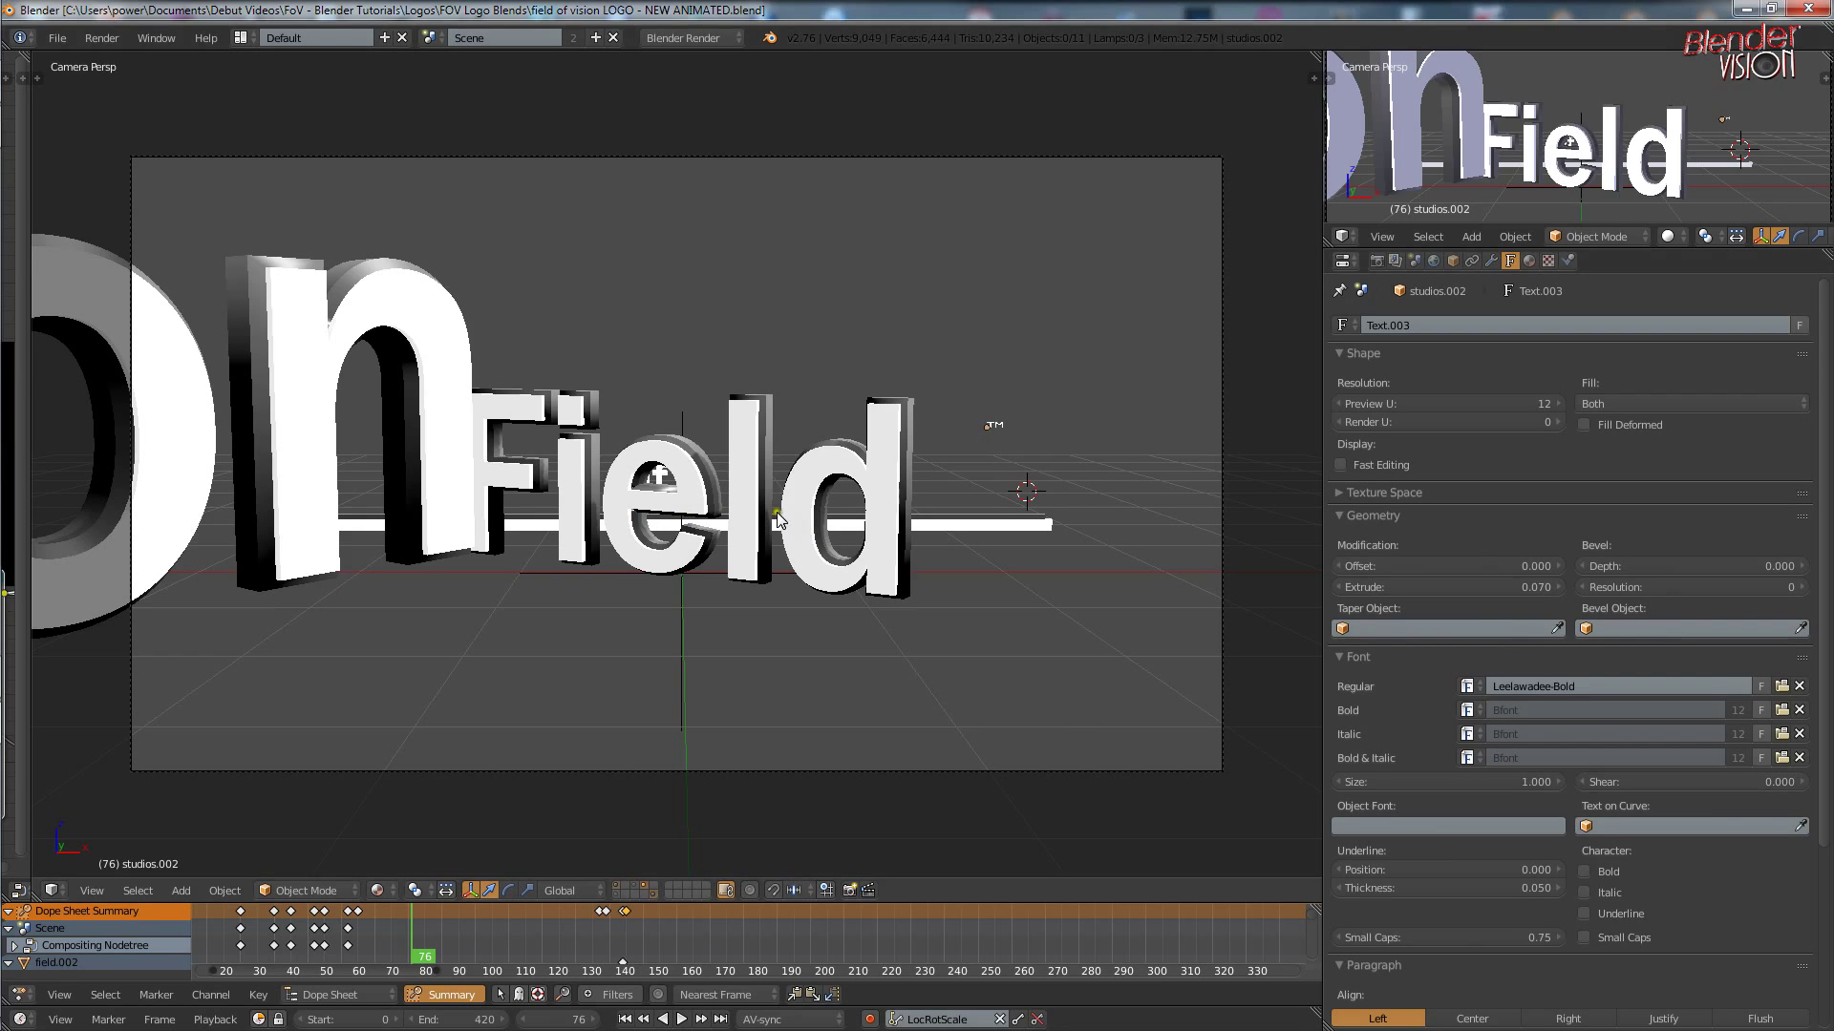
Step: Play the logo animation and stop it at frame 130, where the full Field Of Vision logo shows
{"action": "key", "text": "alt+a"}
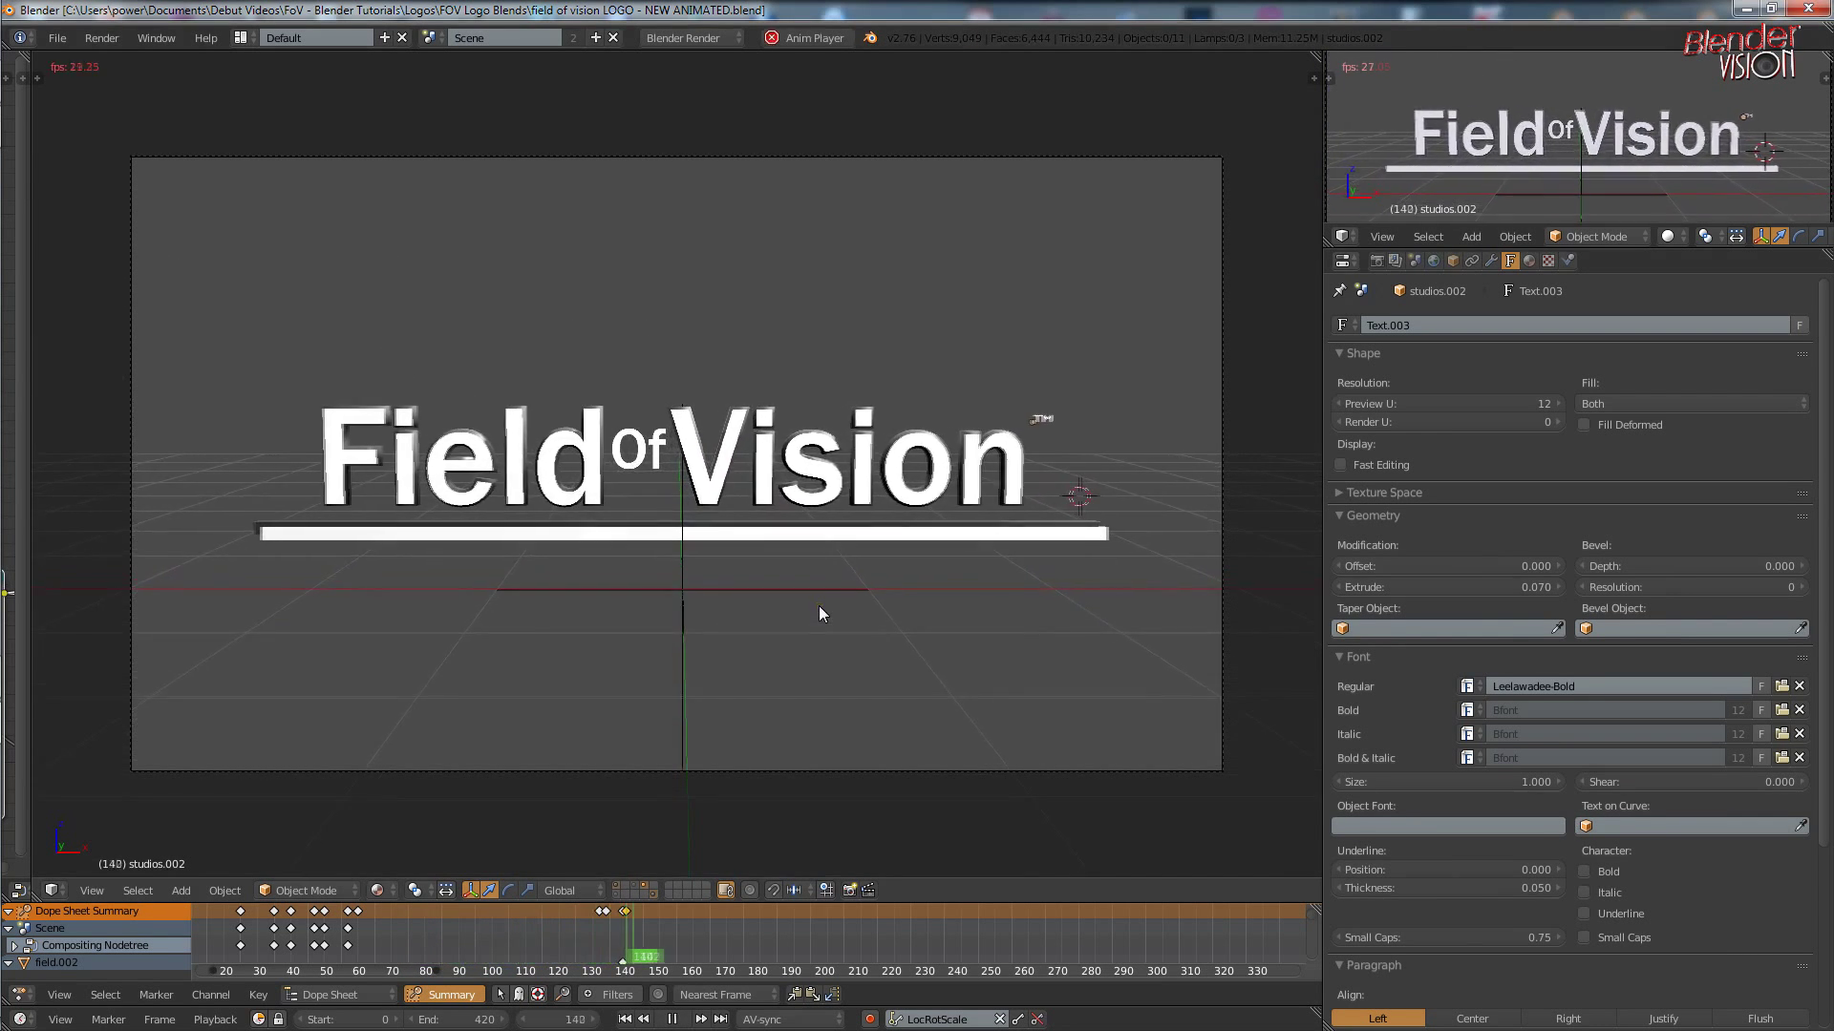
{"action": "key", "text": "Escape"}
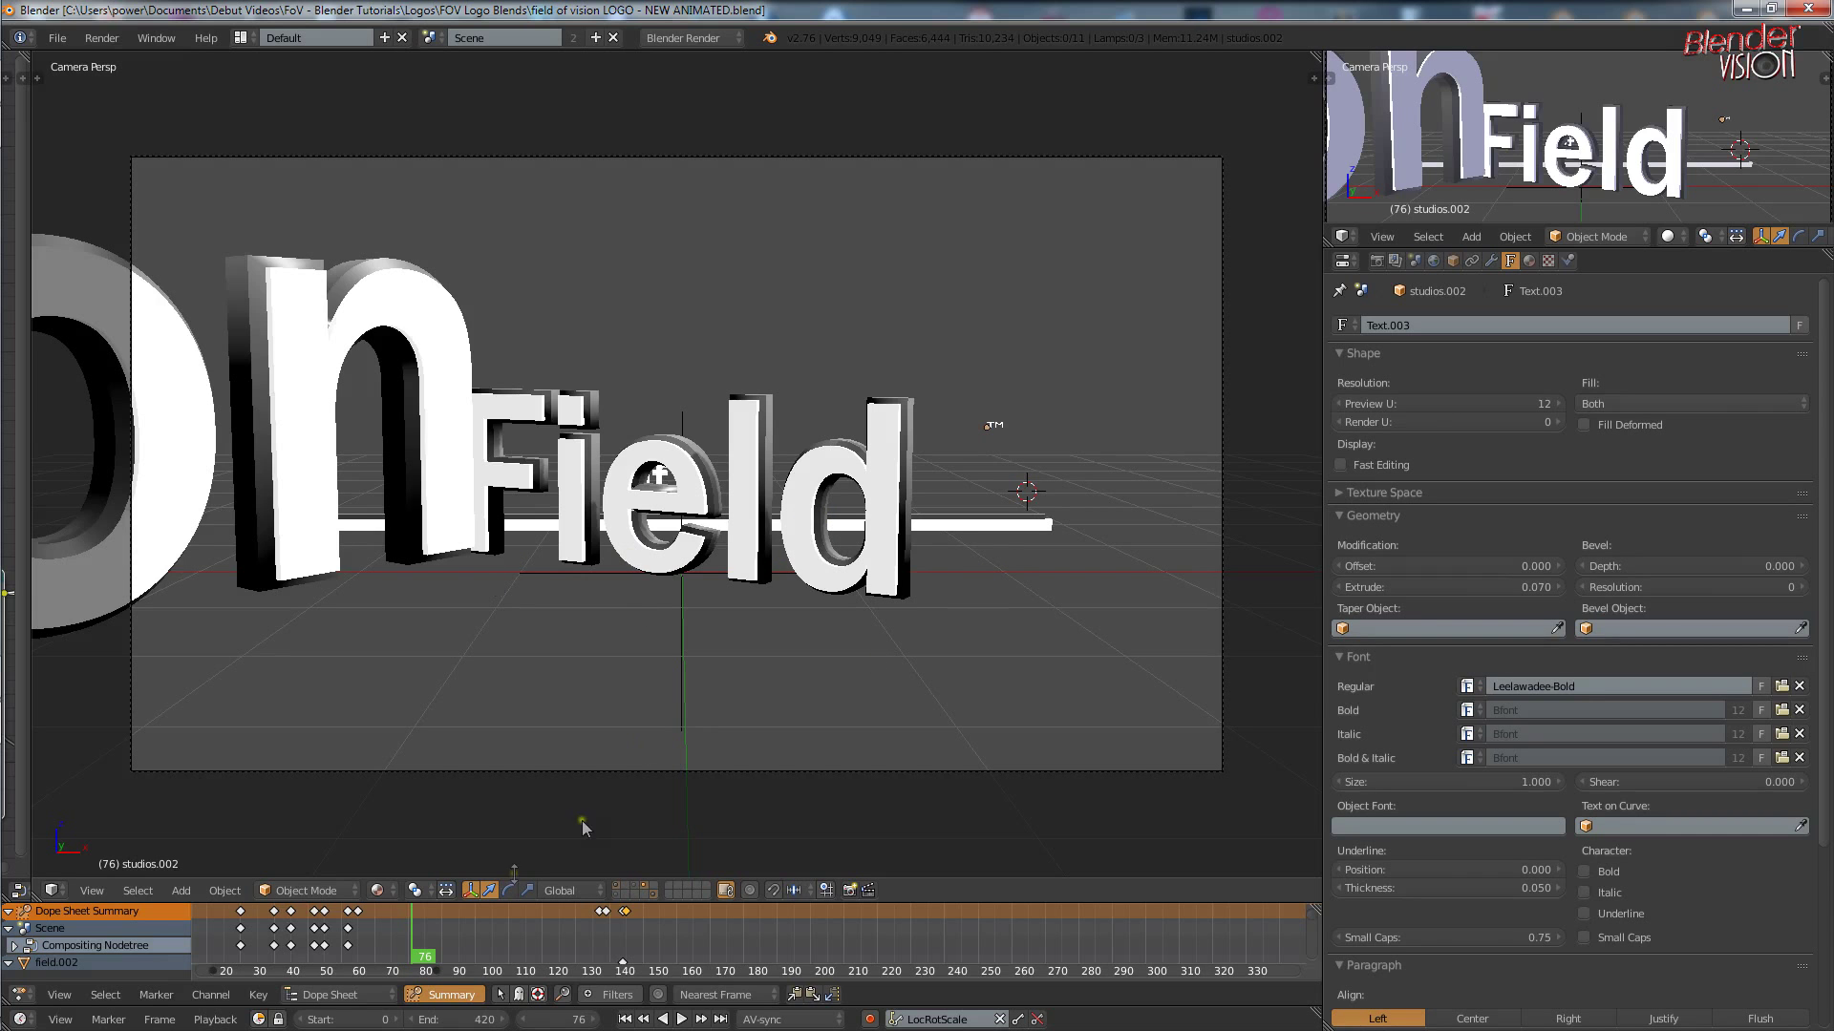
{"action": "key", "text": "shift+alt+a"}
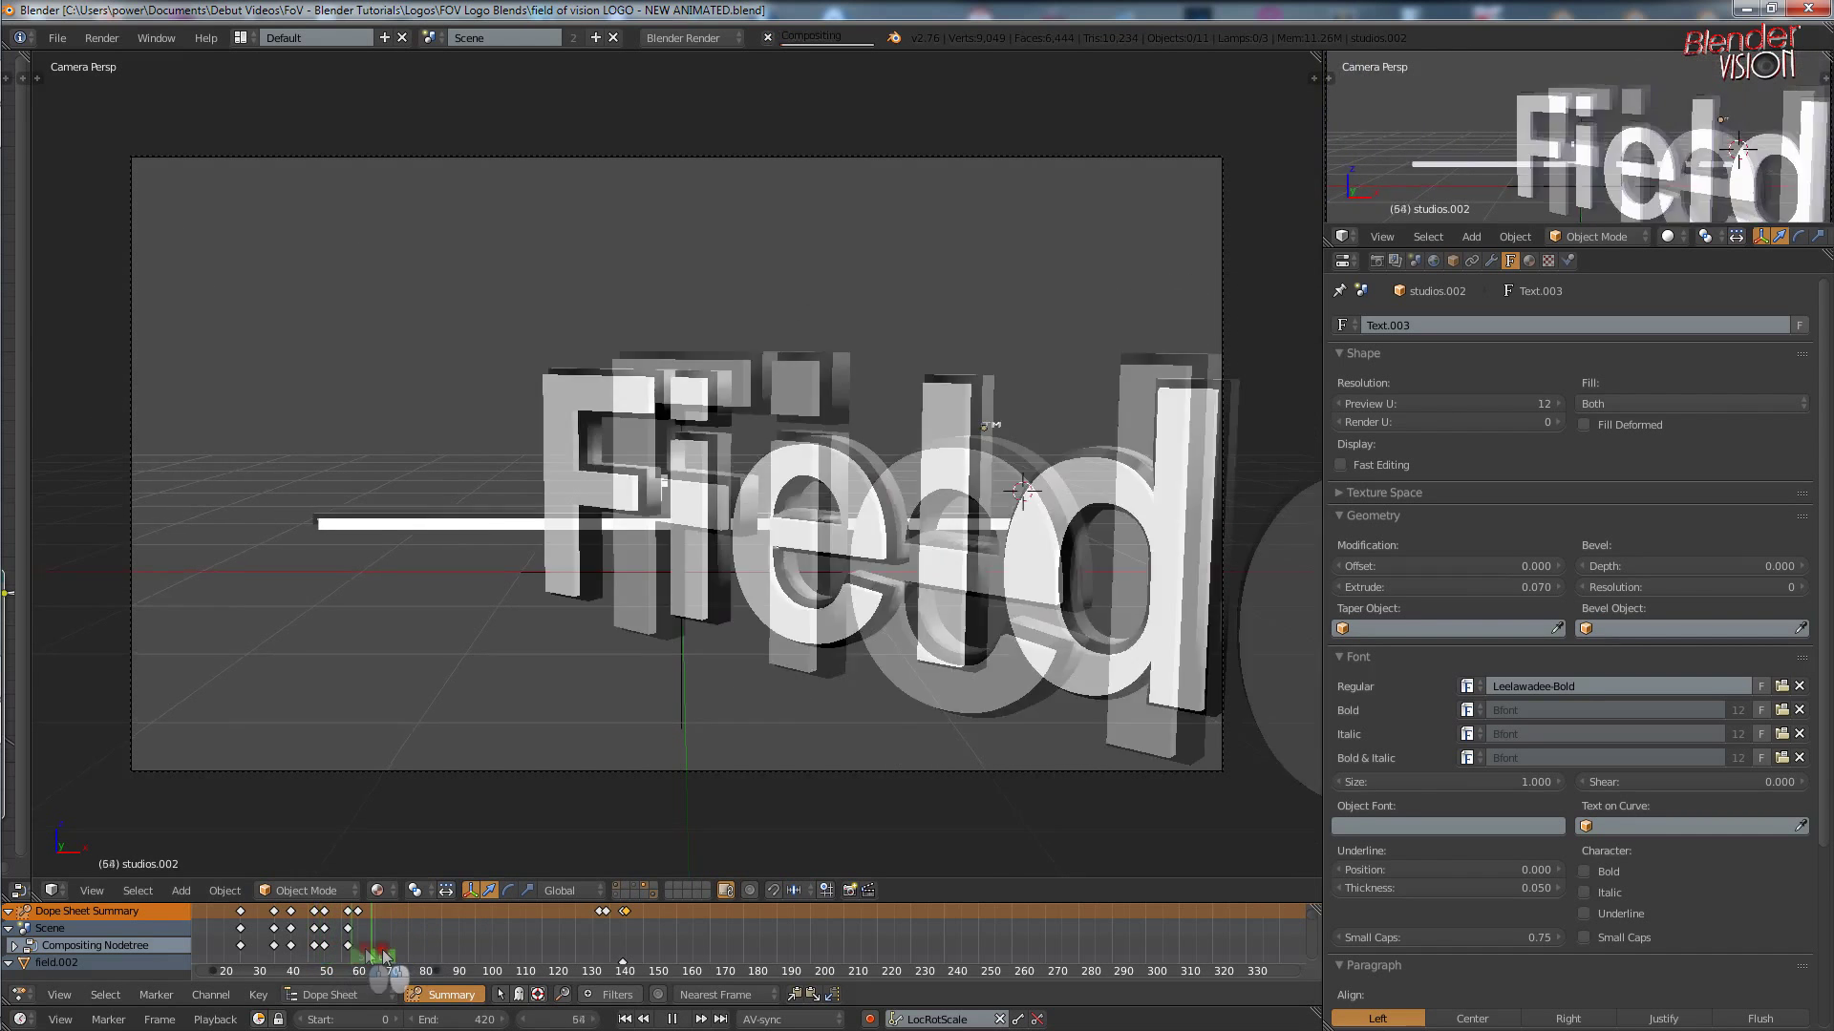
{"action": "left_click_drag", "start_coordinate": [384, 958], "coordinate": [592, 960]}
{"action": "key", "text": "shift+alt+a"}
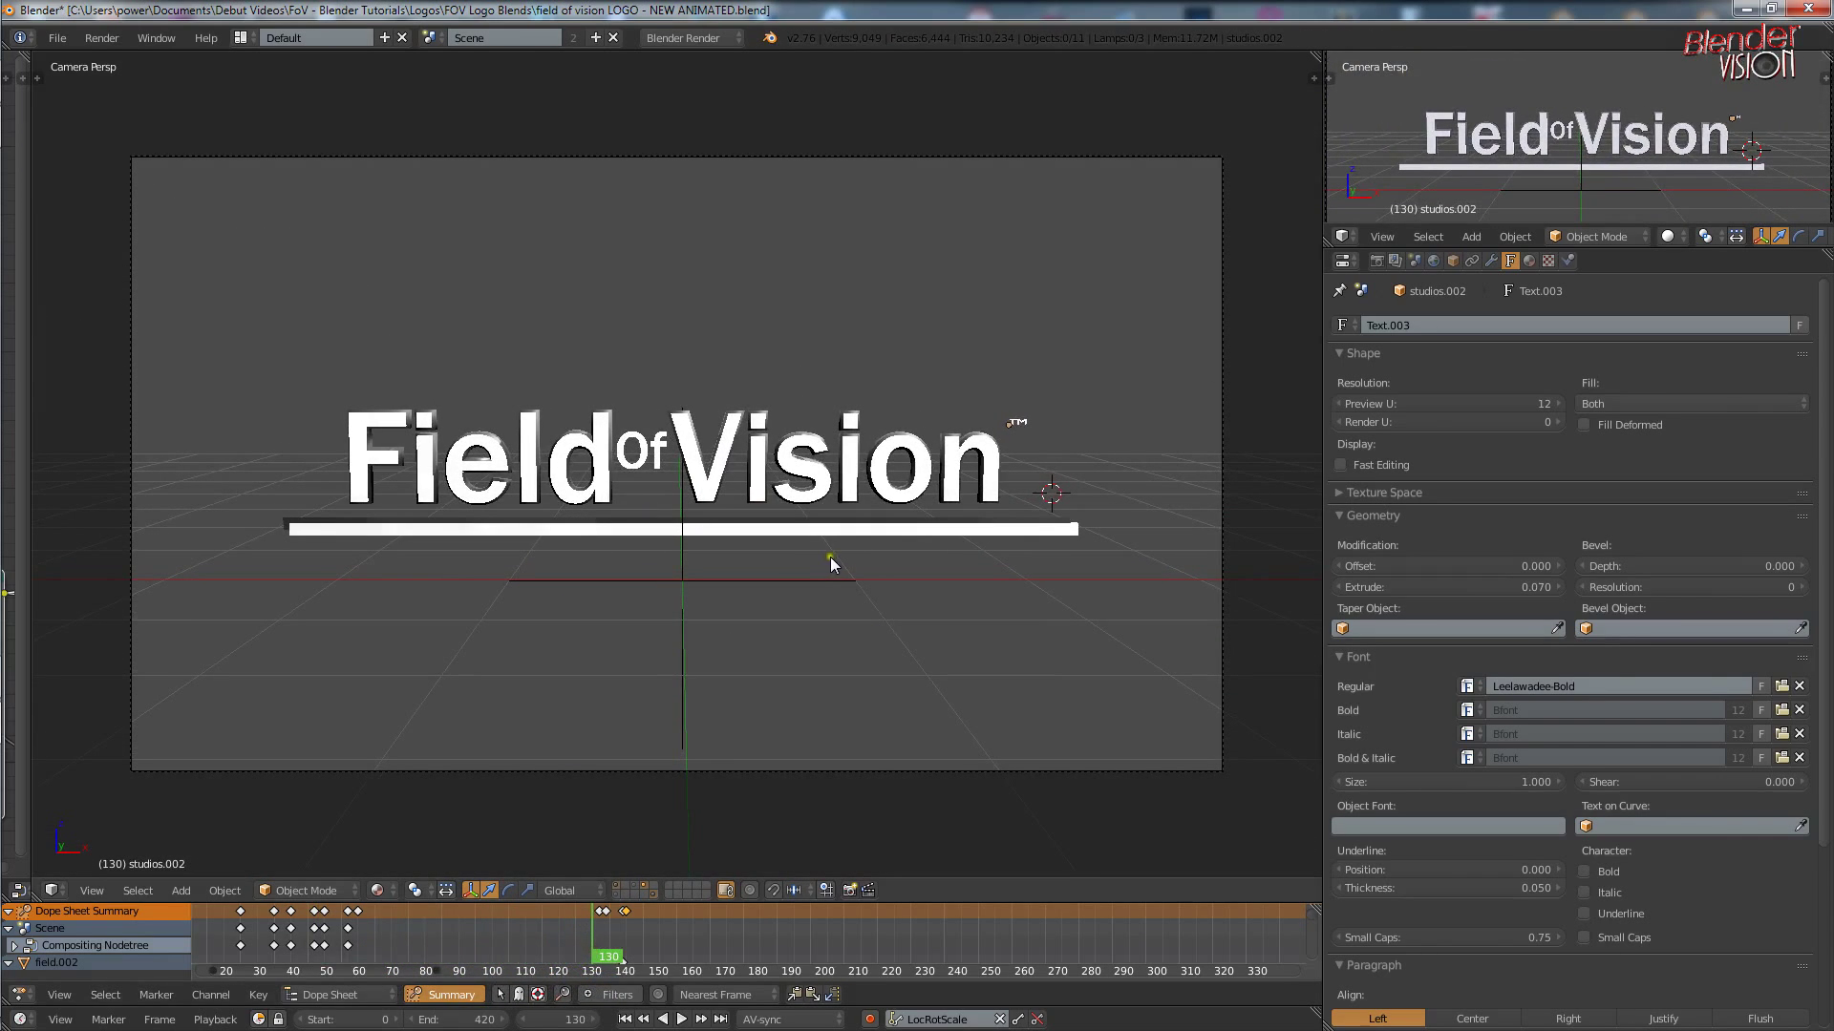
Step: Change the render Shading Alpha from Sky to Transparent
{"action": "left_click", "coordinate": [1376, 261]}
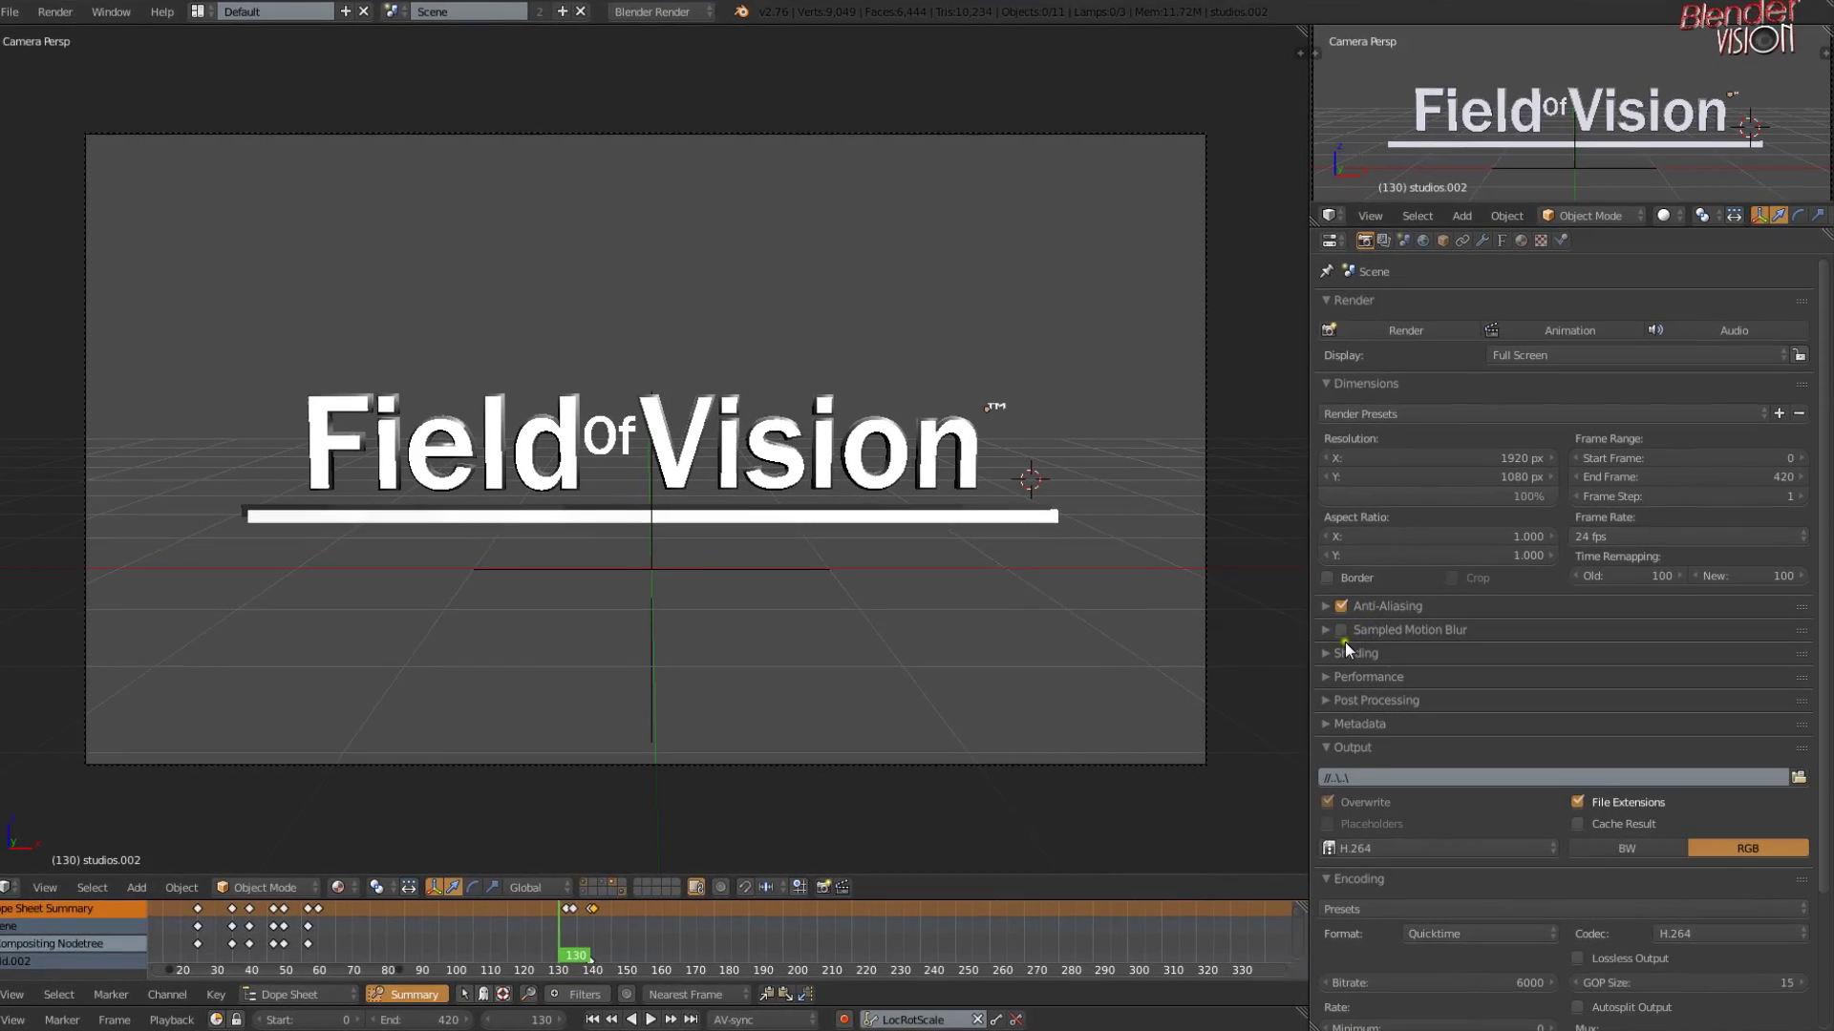
{"action": "left_click", "coordinate": [1351, 662]}
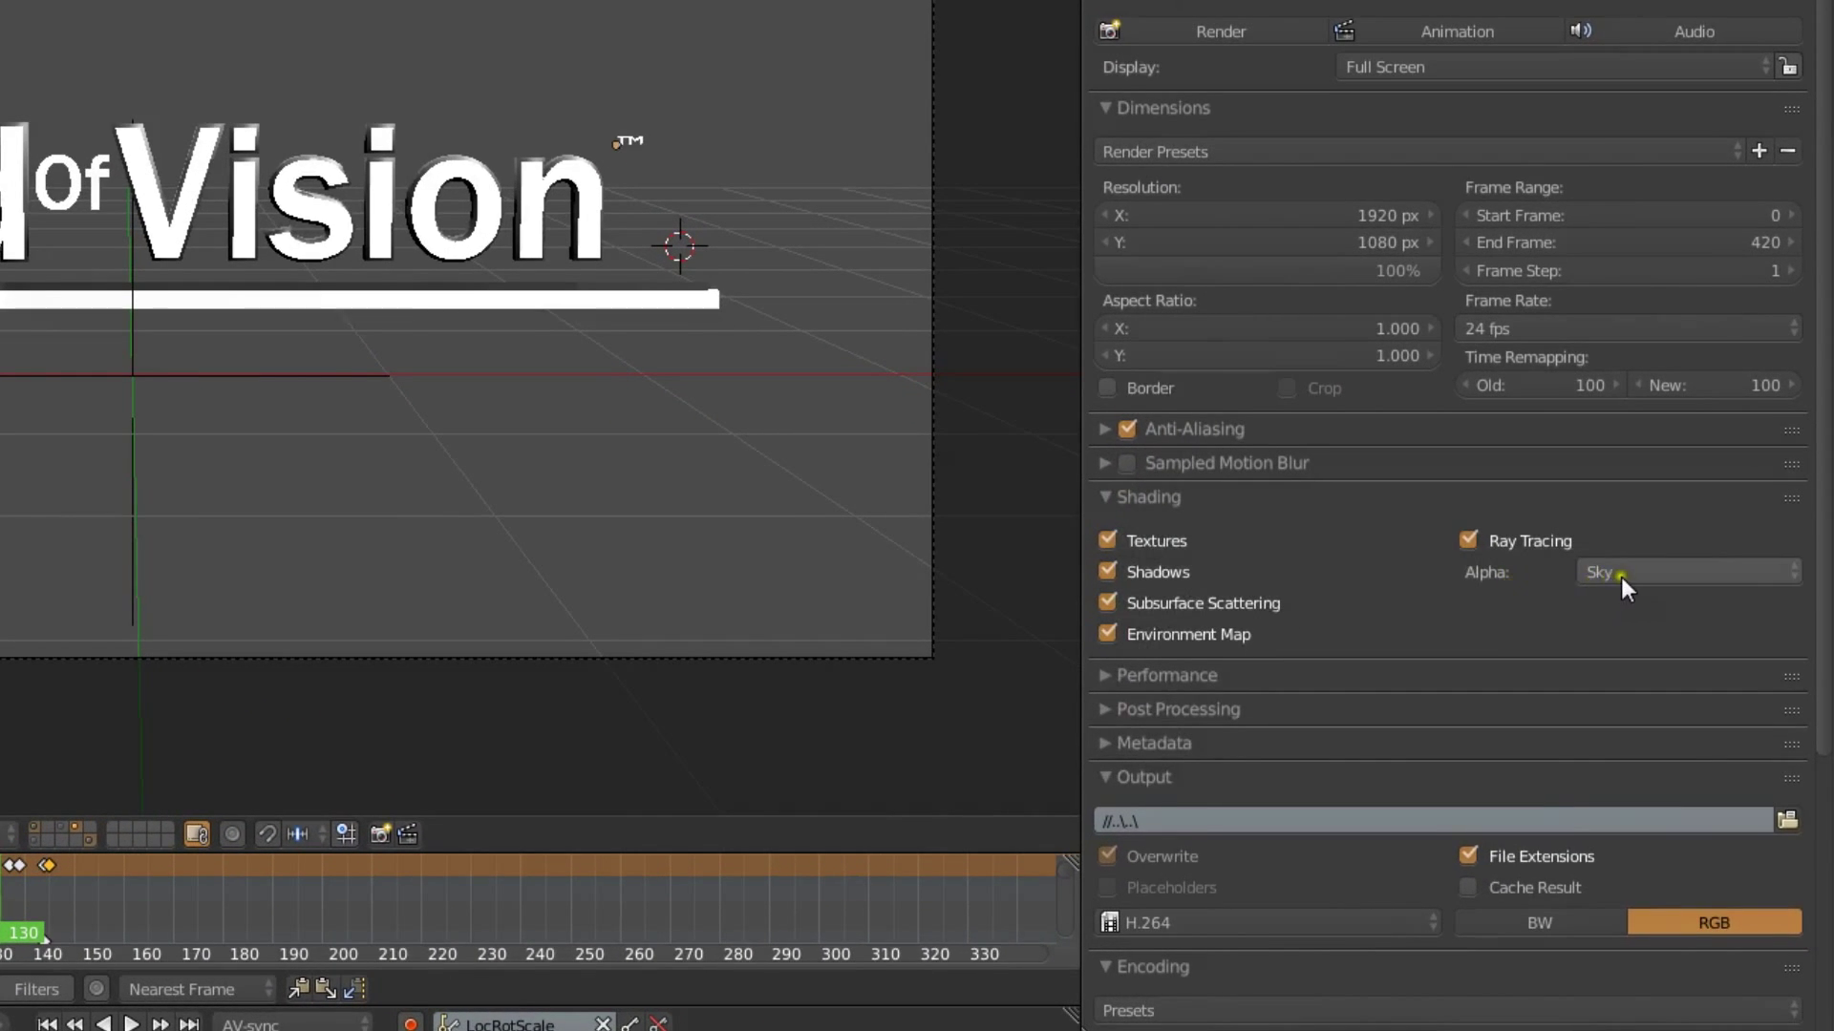
{"action": "left_click", "coordinate": [1619, 573]}
{"action": "left_click", "coordinate": [1635, 506]}
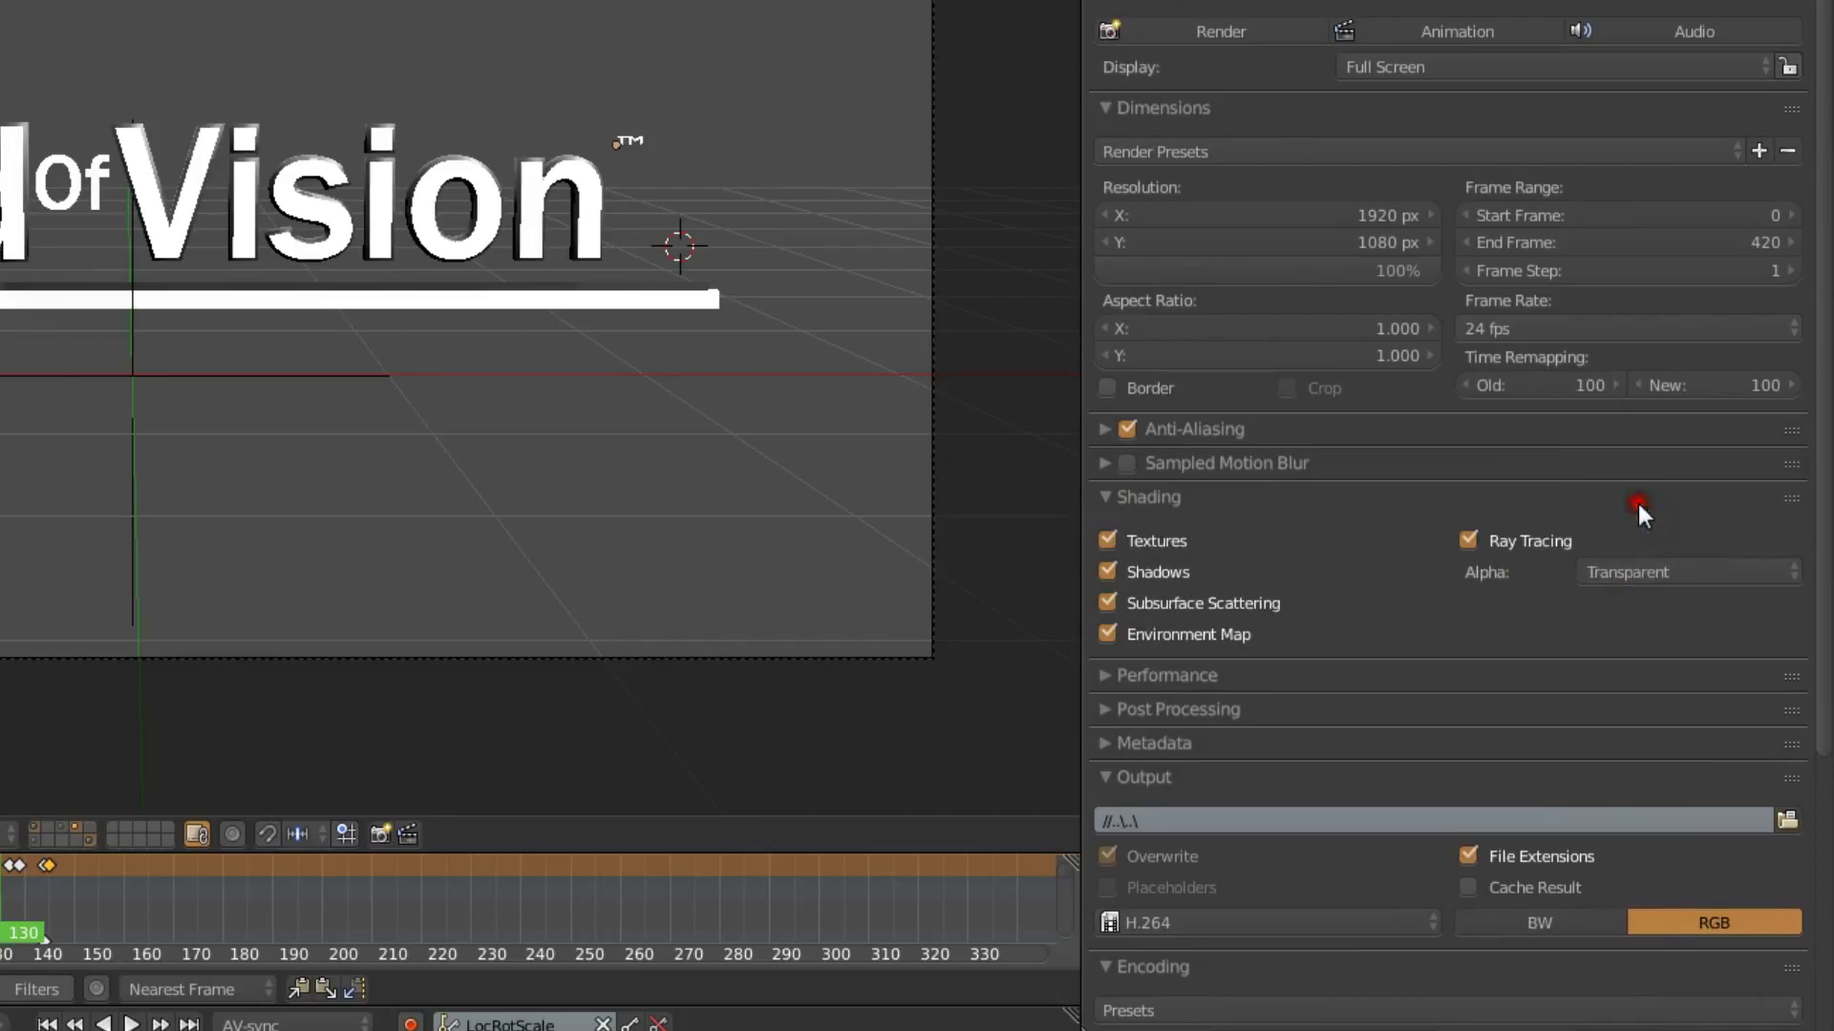
{"action": "left_click", "coordinate": [1106, 506]}
{"action": "scroll", "coordinate": [1244, 457], "scroll_direction": "down", "scroll_amount": 5}
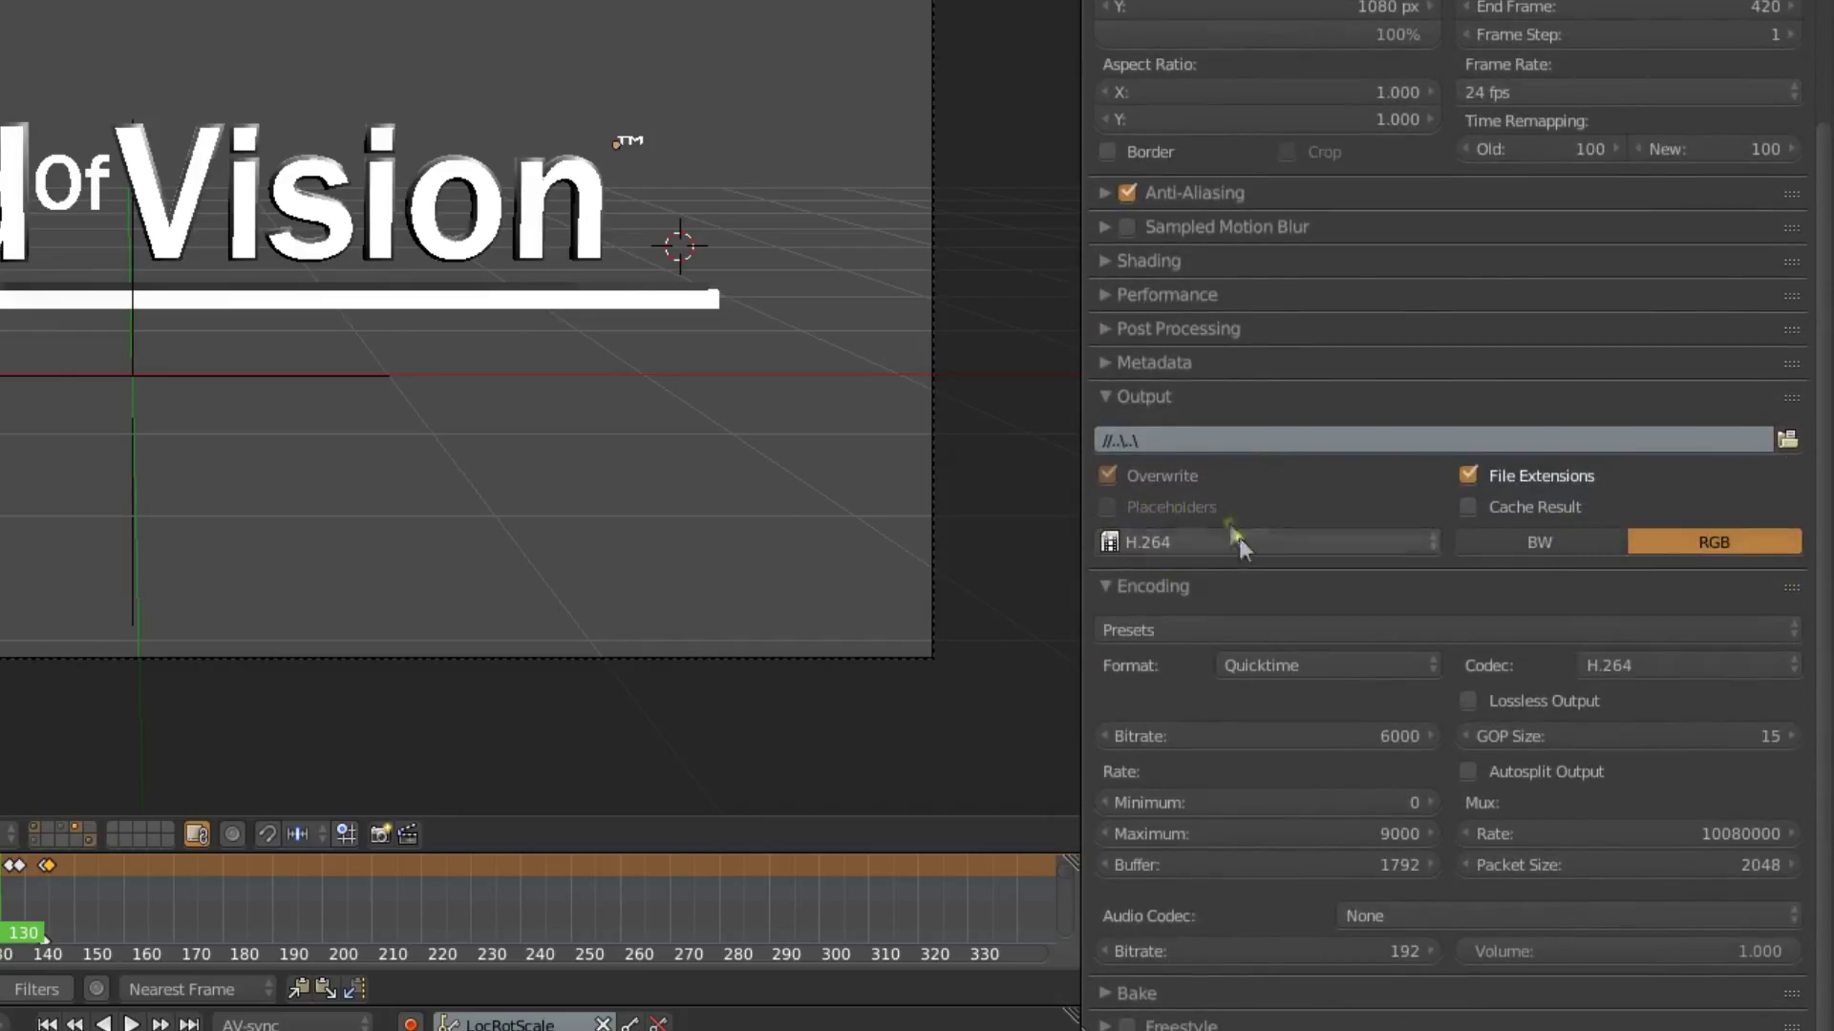
{"action": "left_click", "coordinate": [1165, 540]}
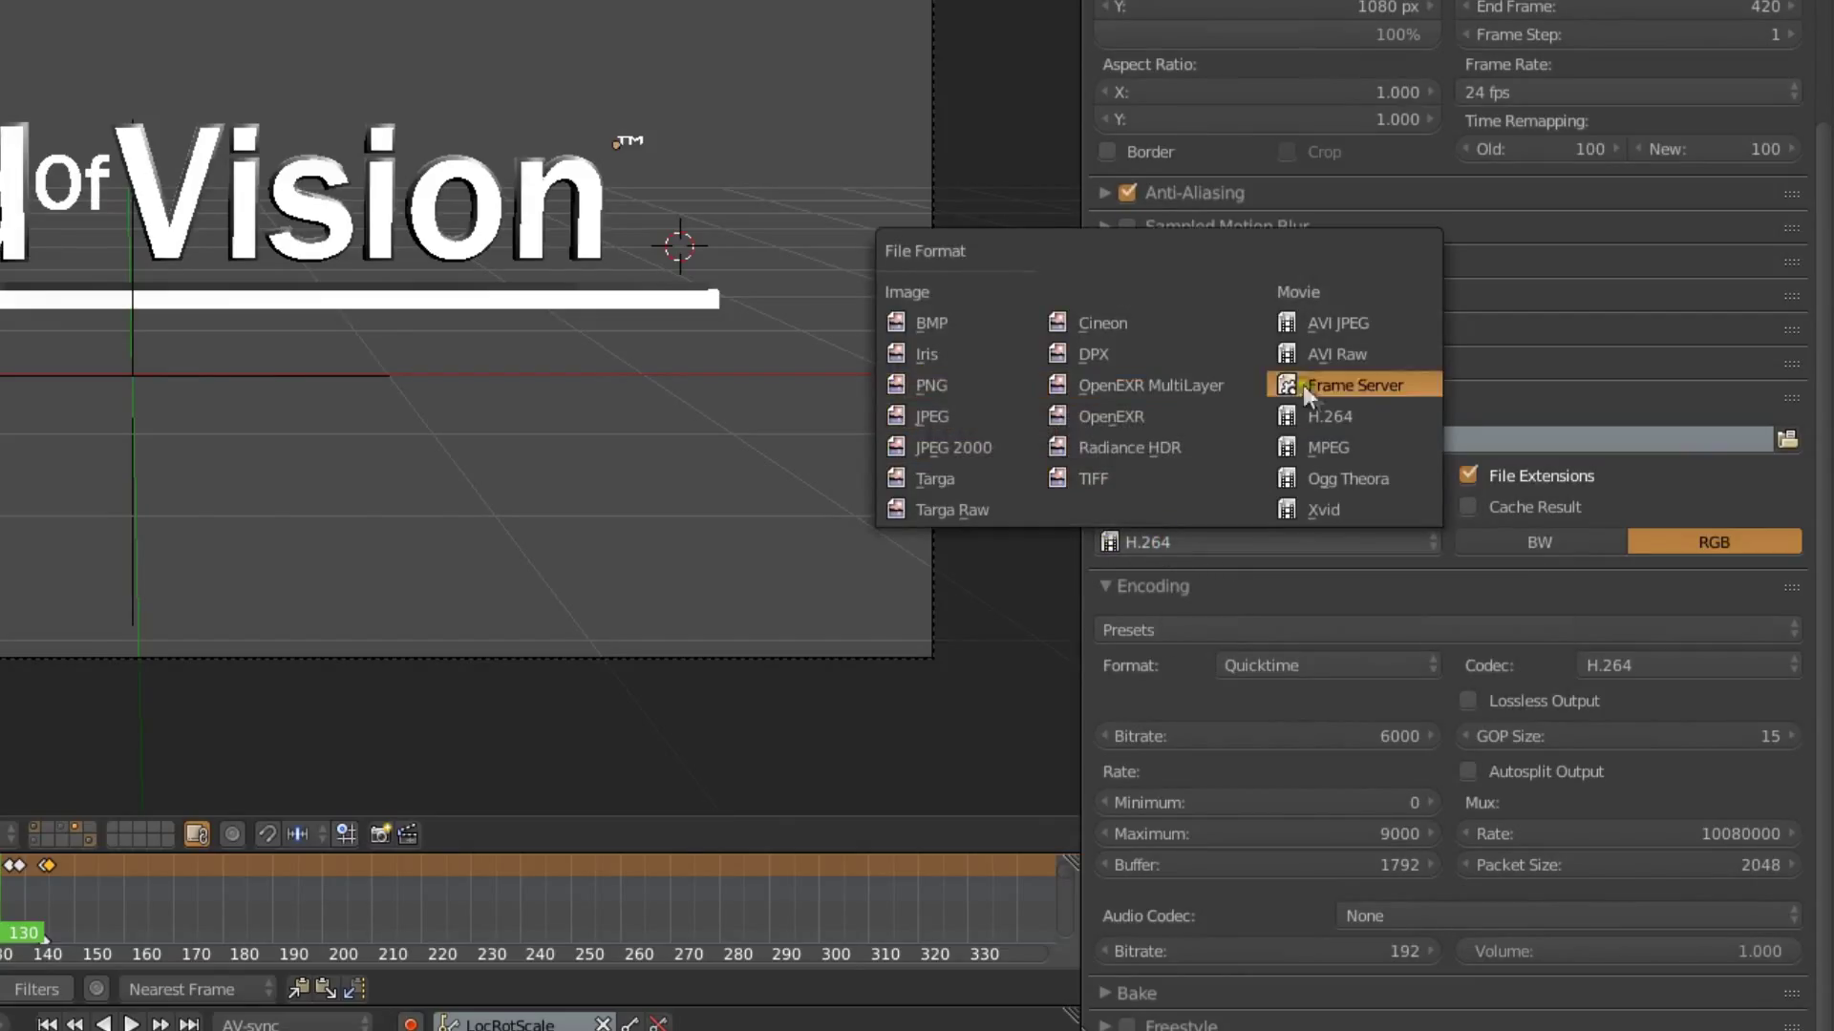
Step: Output a Quicktime movie using the QT rle / QT Animation codec with RGBA colour
{"action": "left_click", "coordinate": [1331, 422]}
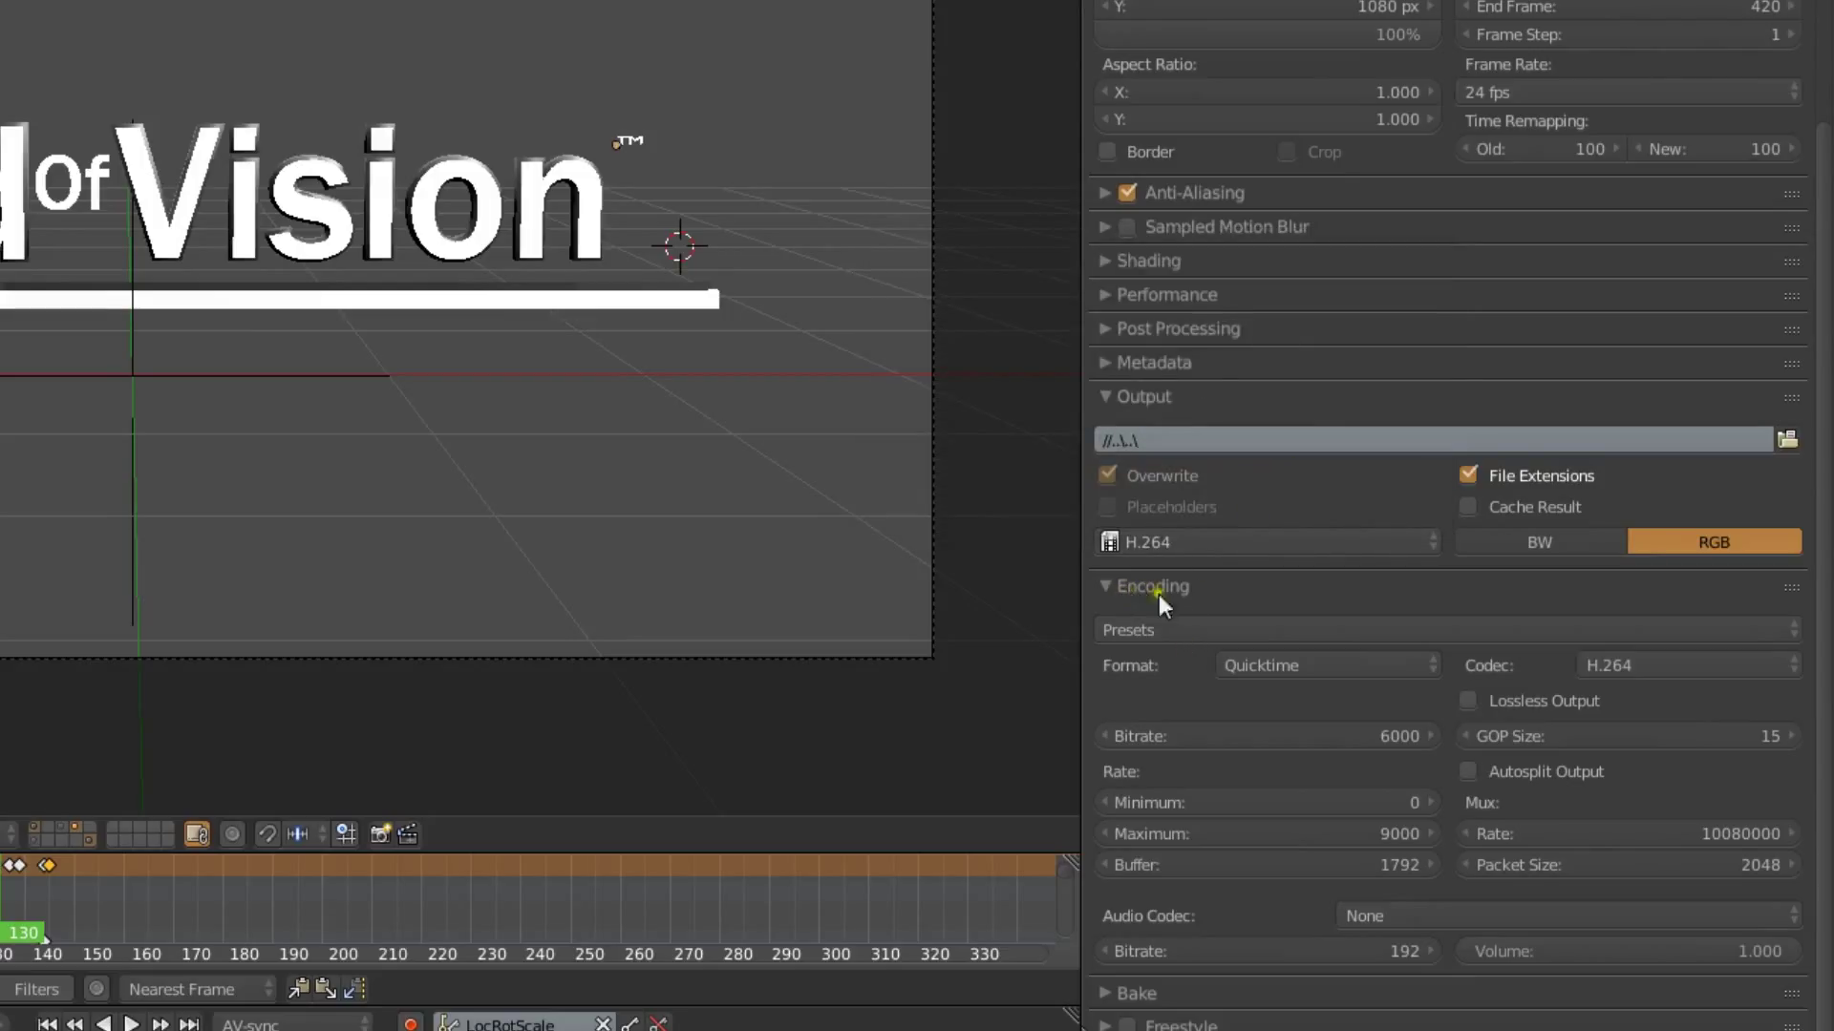
{"action": "left_click", "coordinate": [1276, 664]}
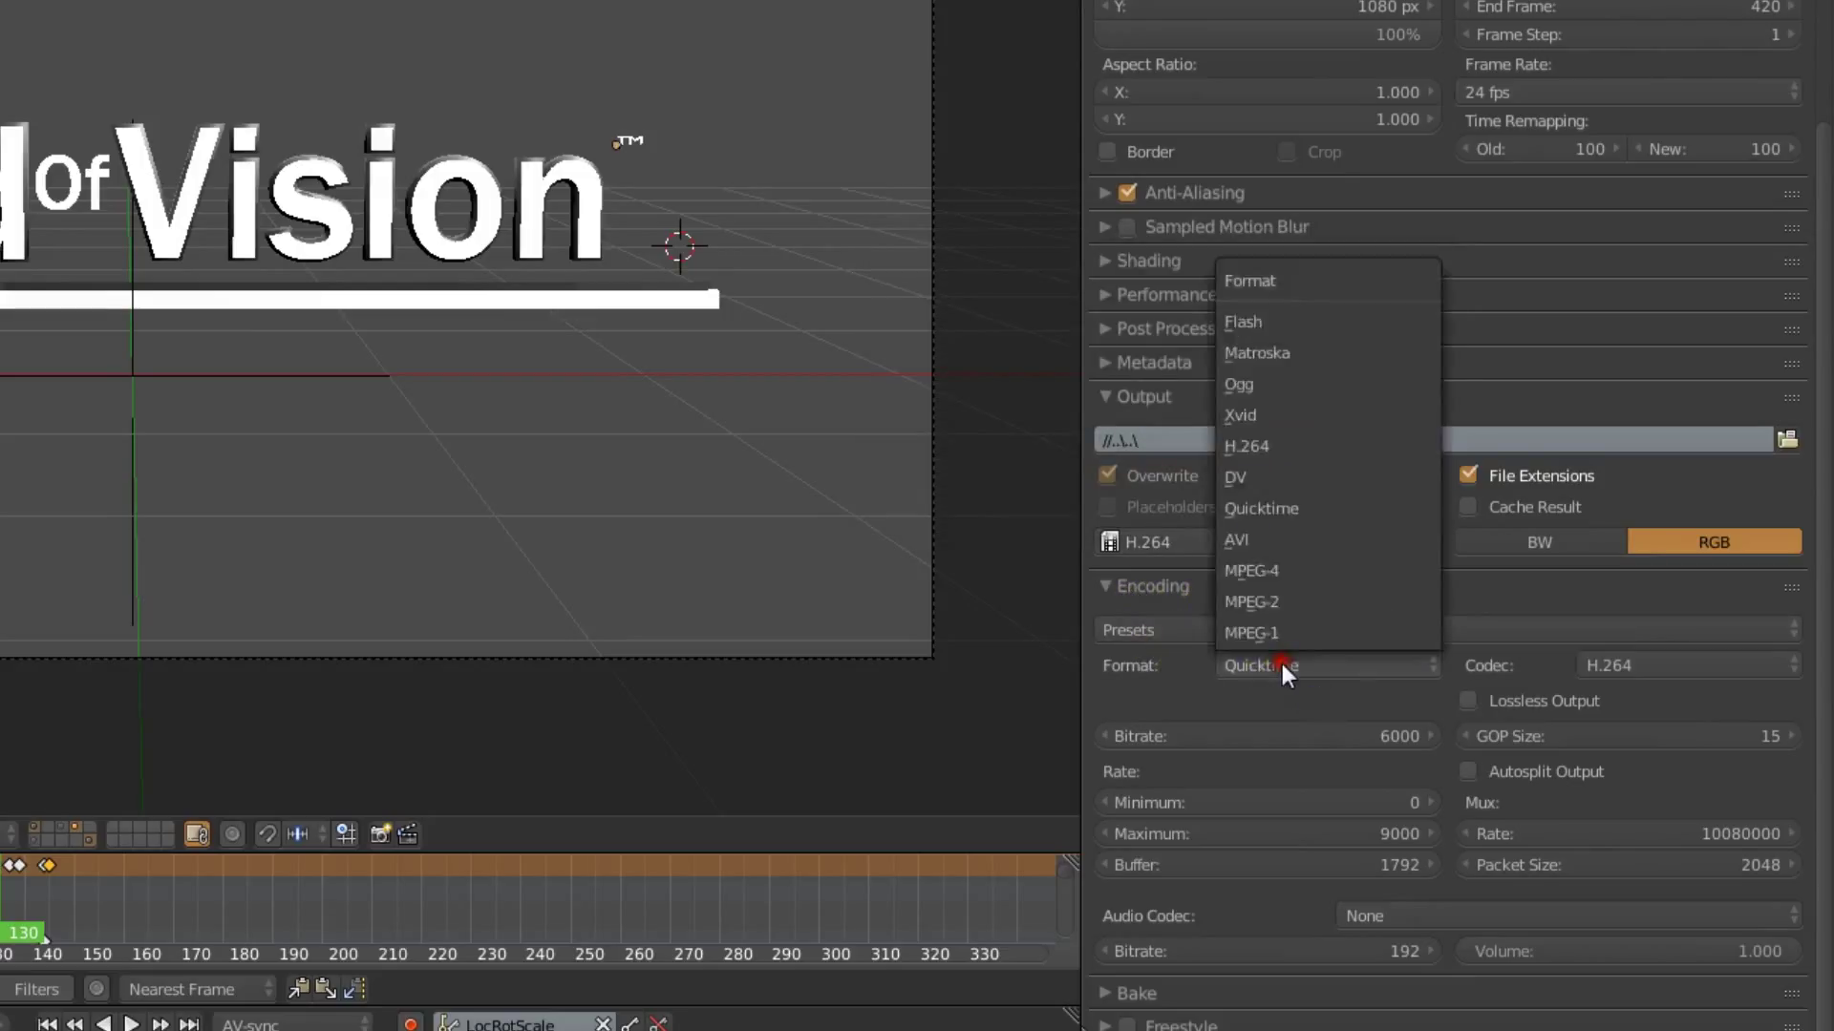
{"action": "left_click", "coordinate": [1293, 512]}
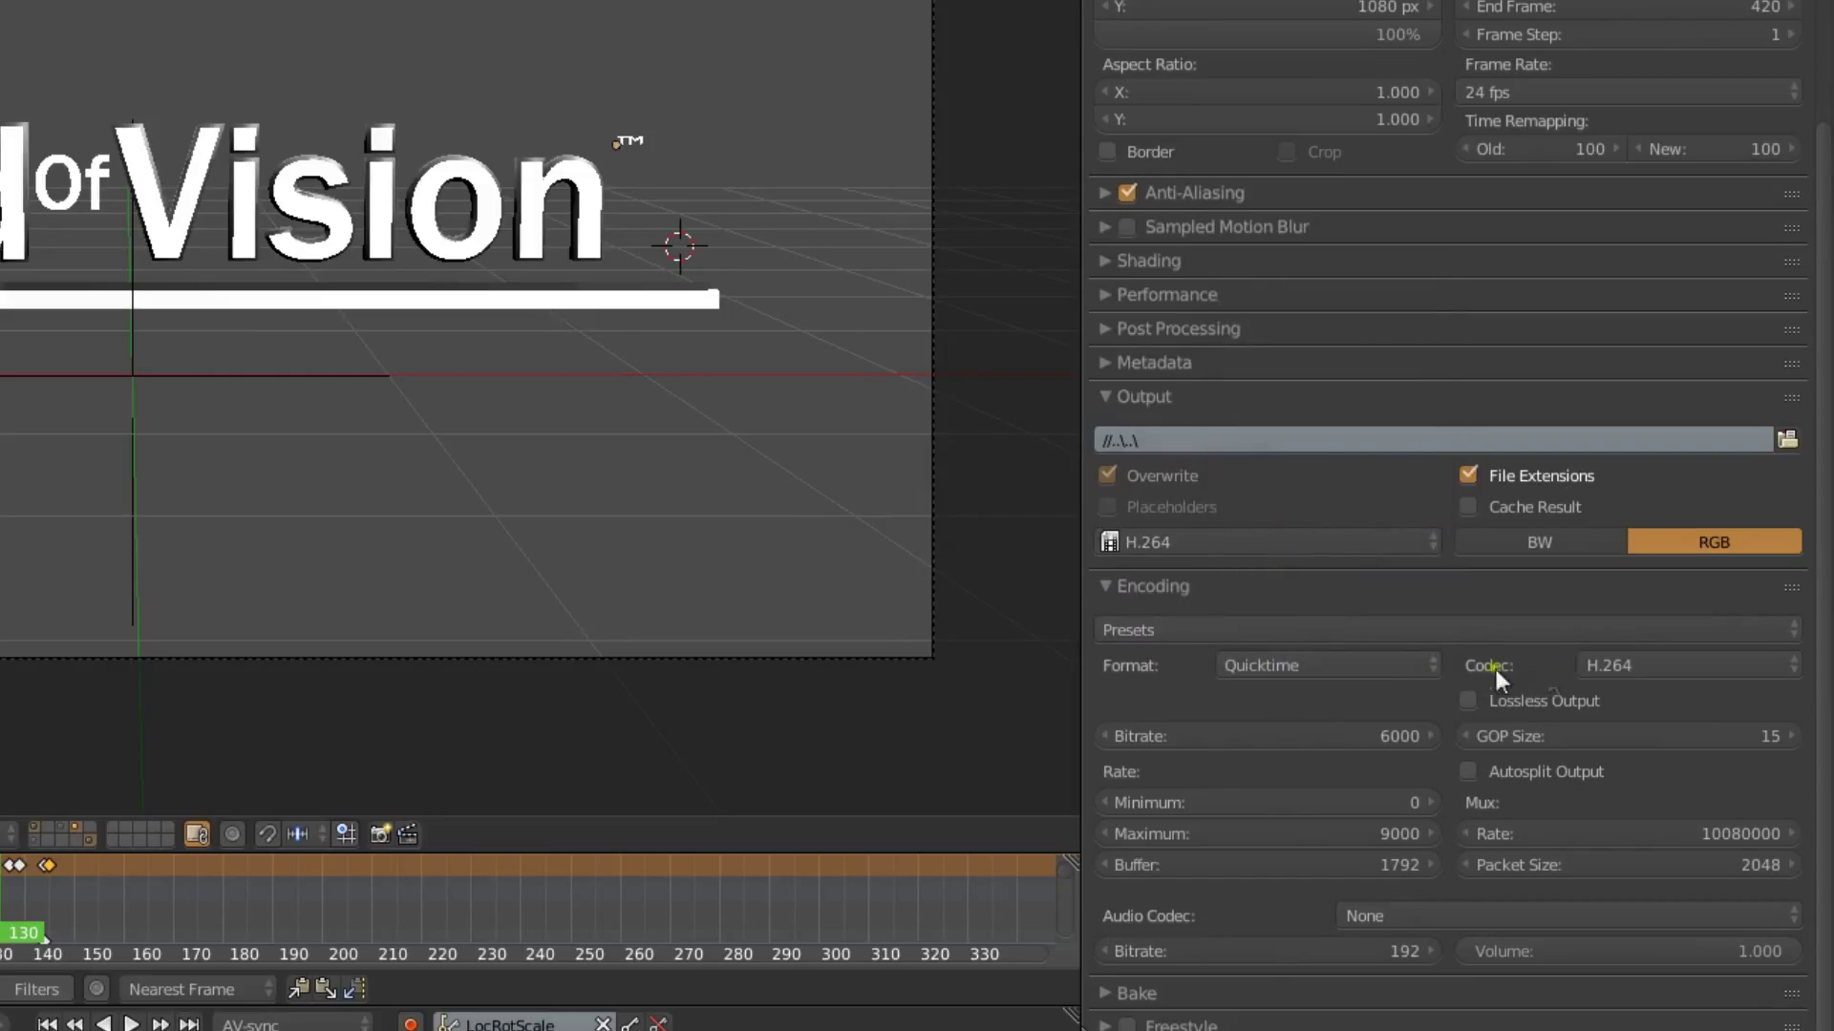
{"action": "left_click", "coordinate": [1625, 667]}
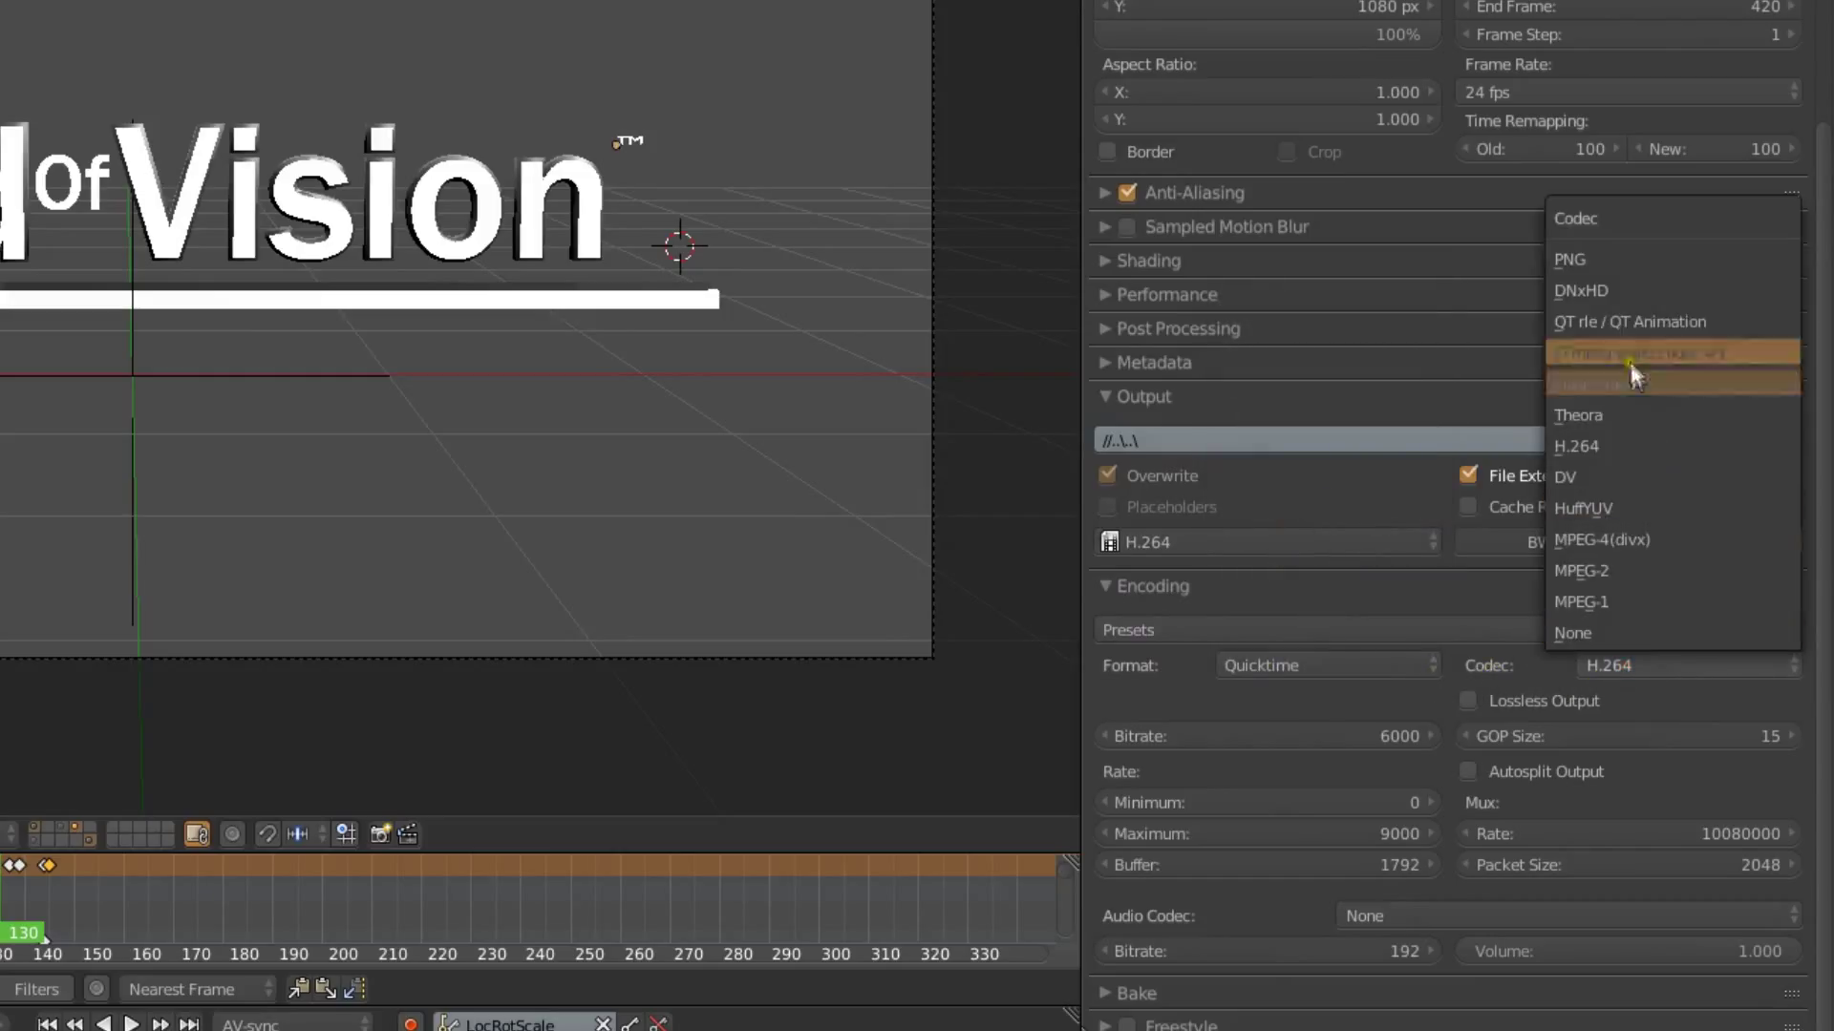
{"action": "left_click", "coordinate": [1670, 322]}
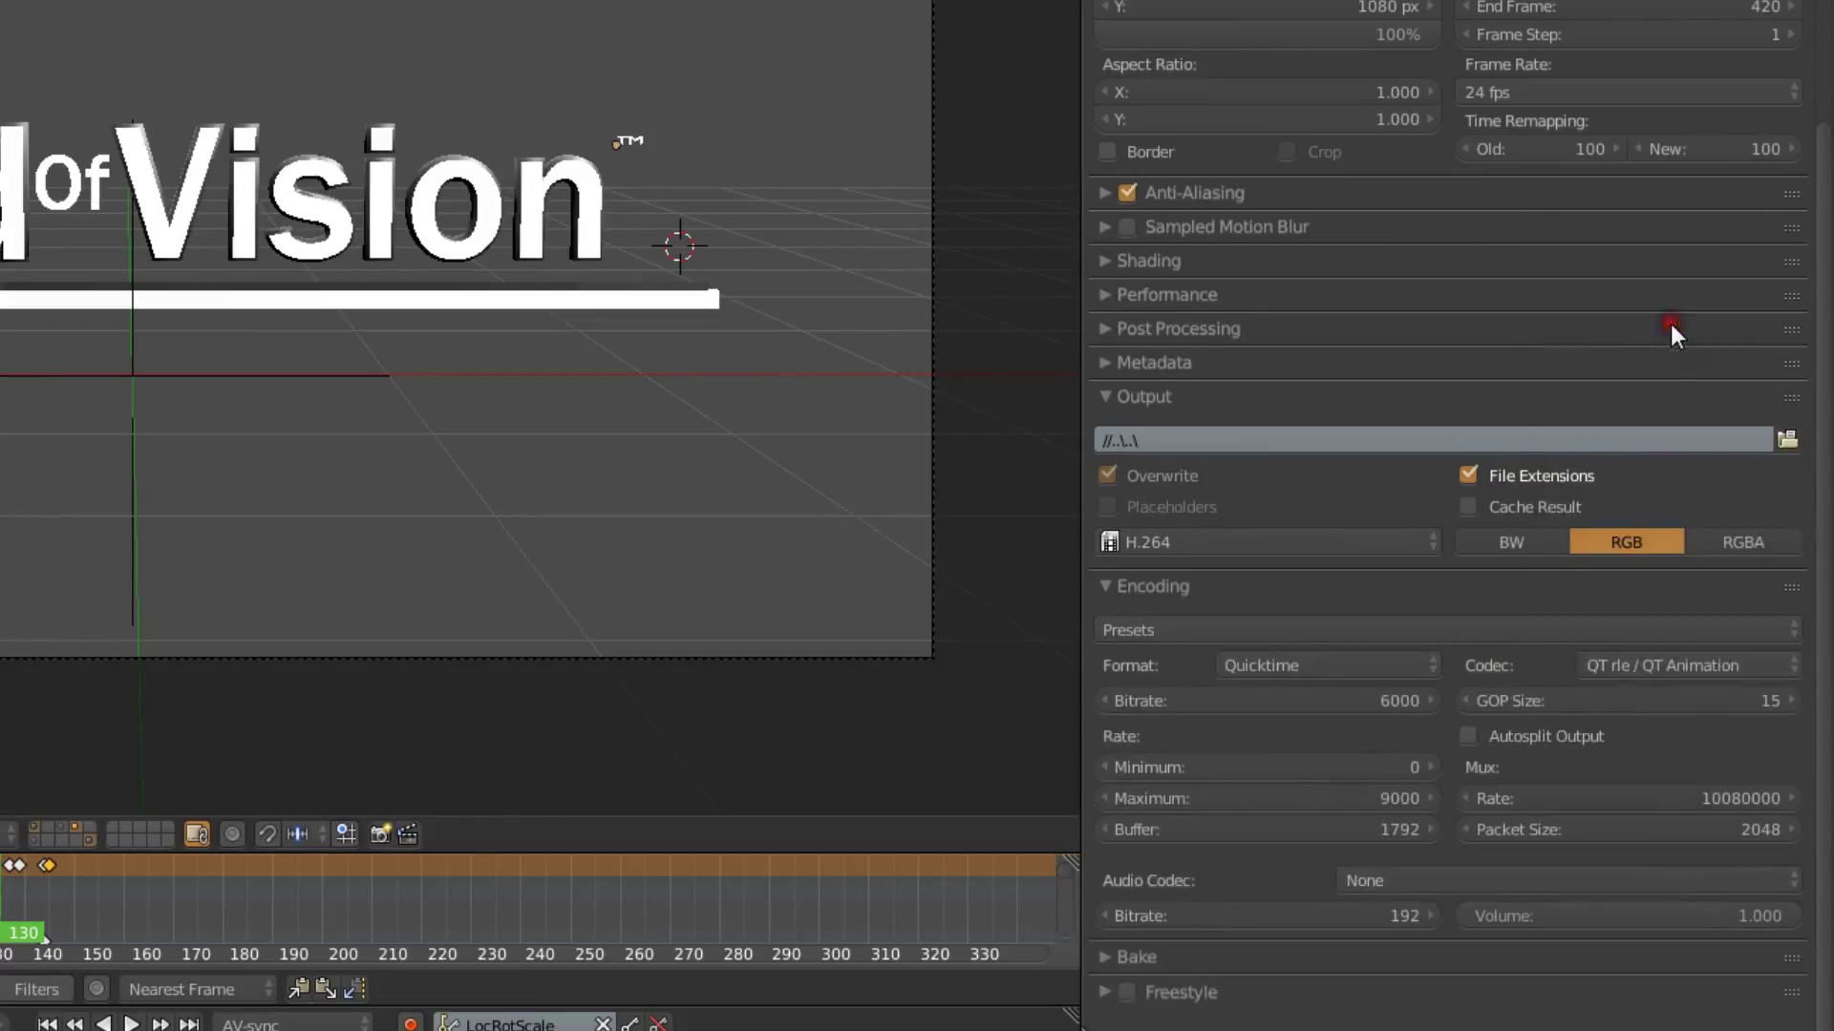
{"action": "left_click", "coordinate": [1736, 540]}
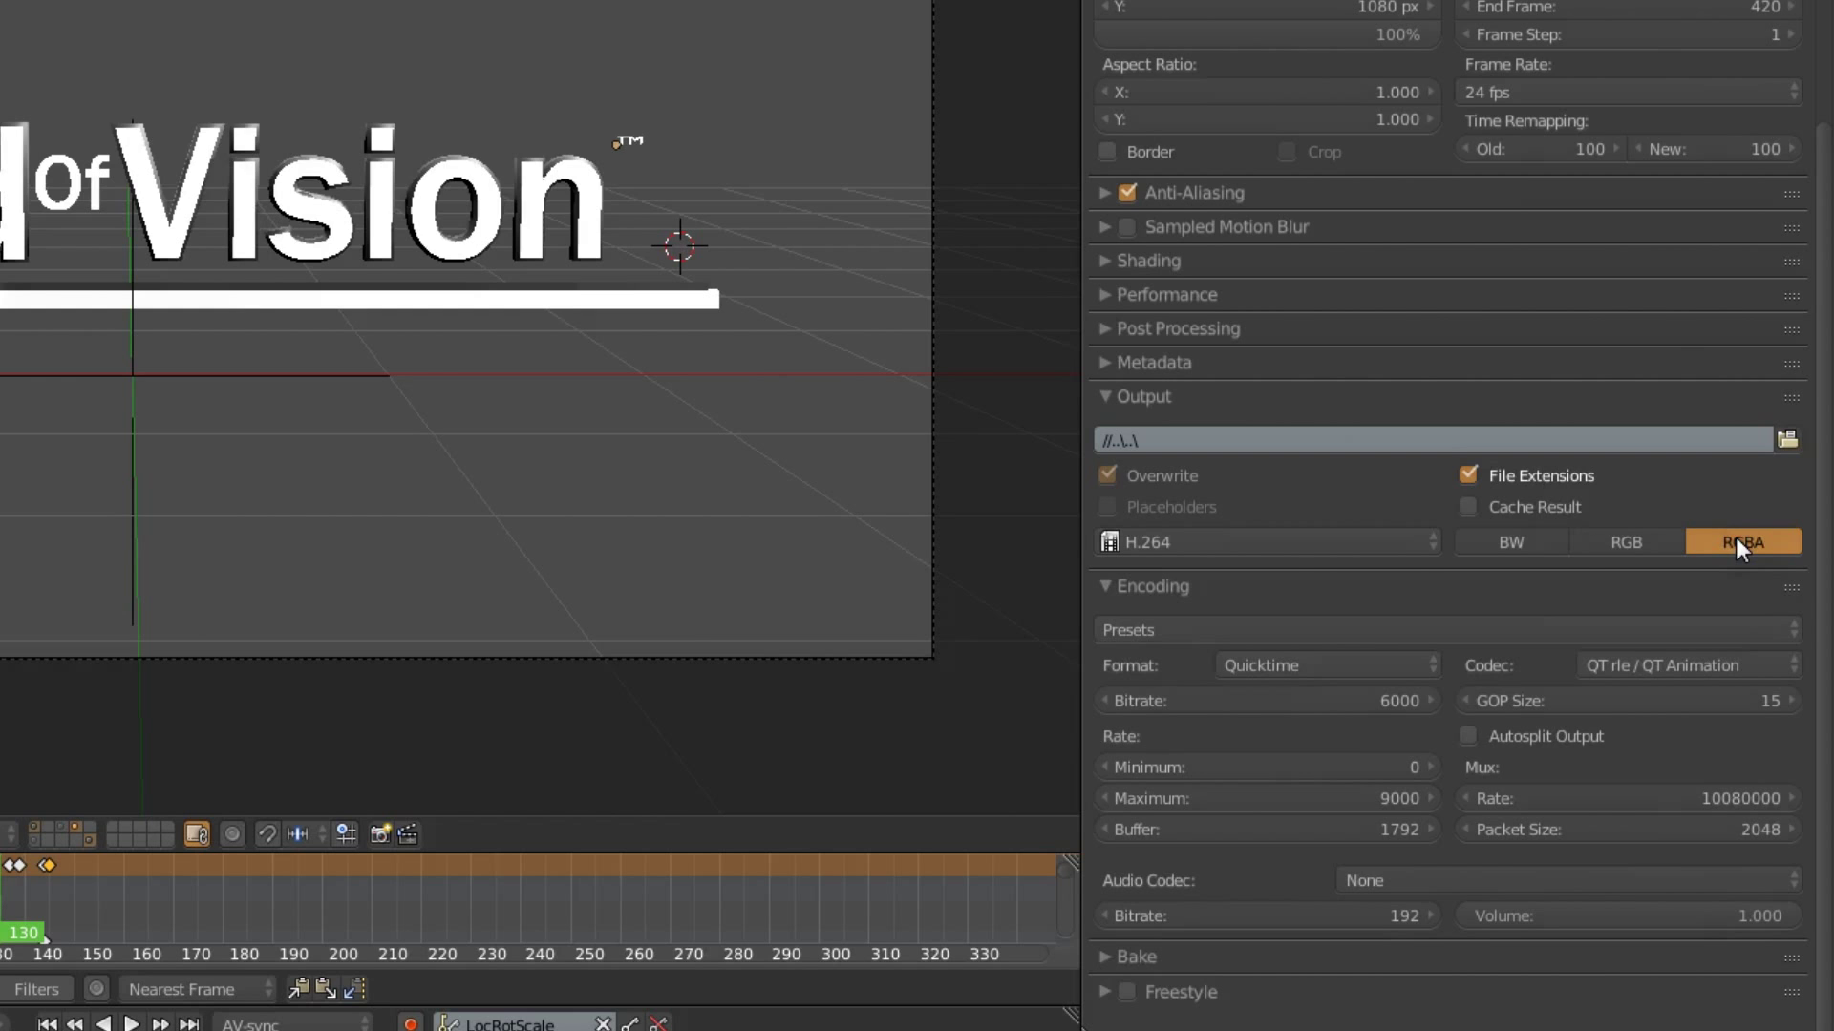
{"action": "scroll", "coordinate": [1281, 570], "scroll_direction": "up", "scroll_amount": 5}
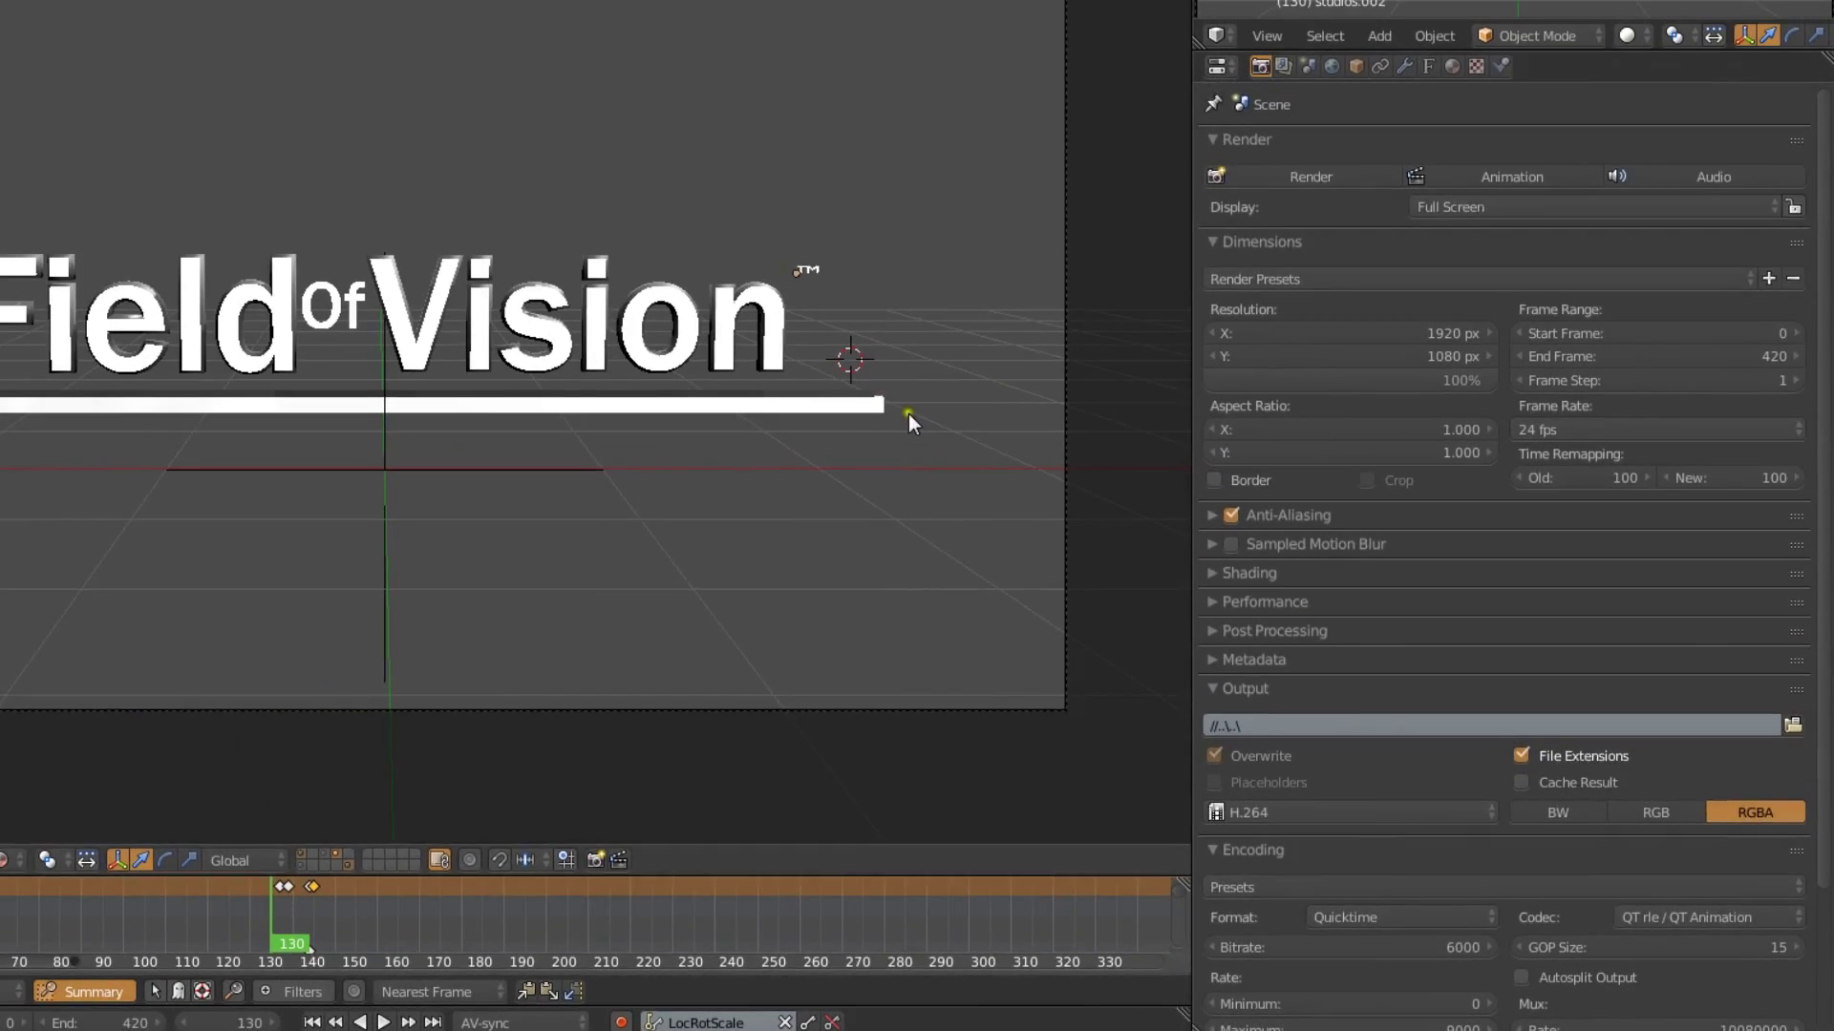
Step: Render frame 130 with F12 and confirm the checkerboard shows a transparent background
{"action": "key", "text": "F12"}
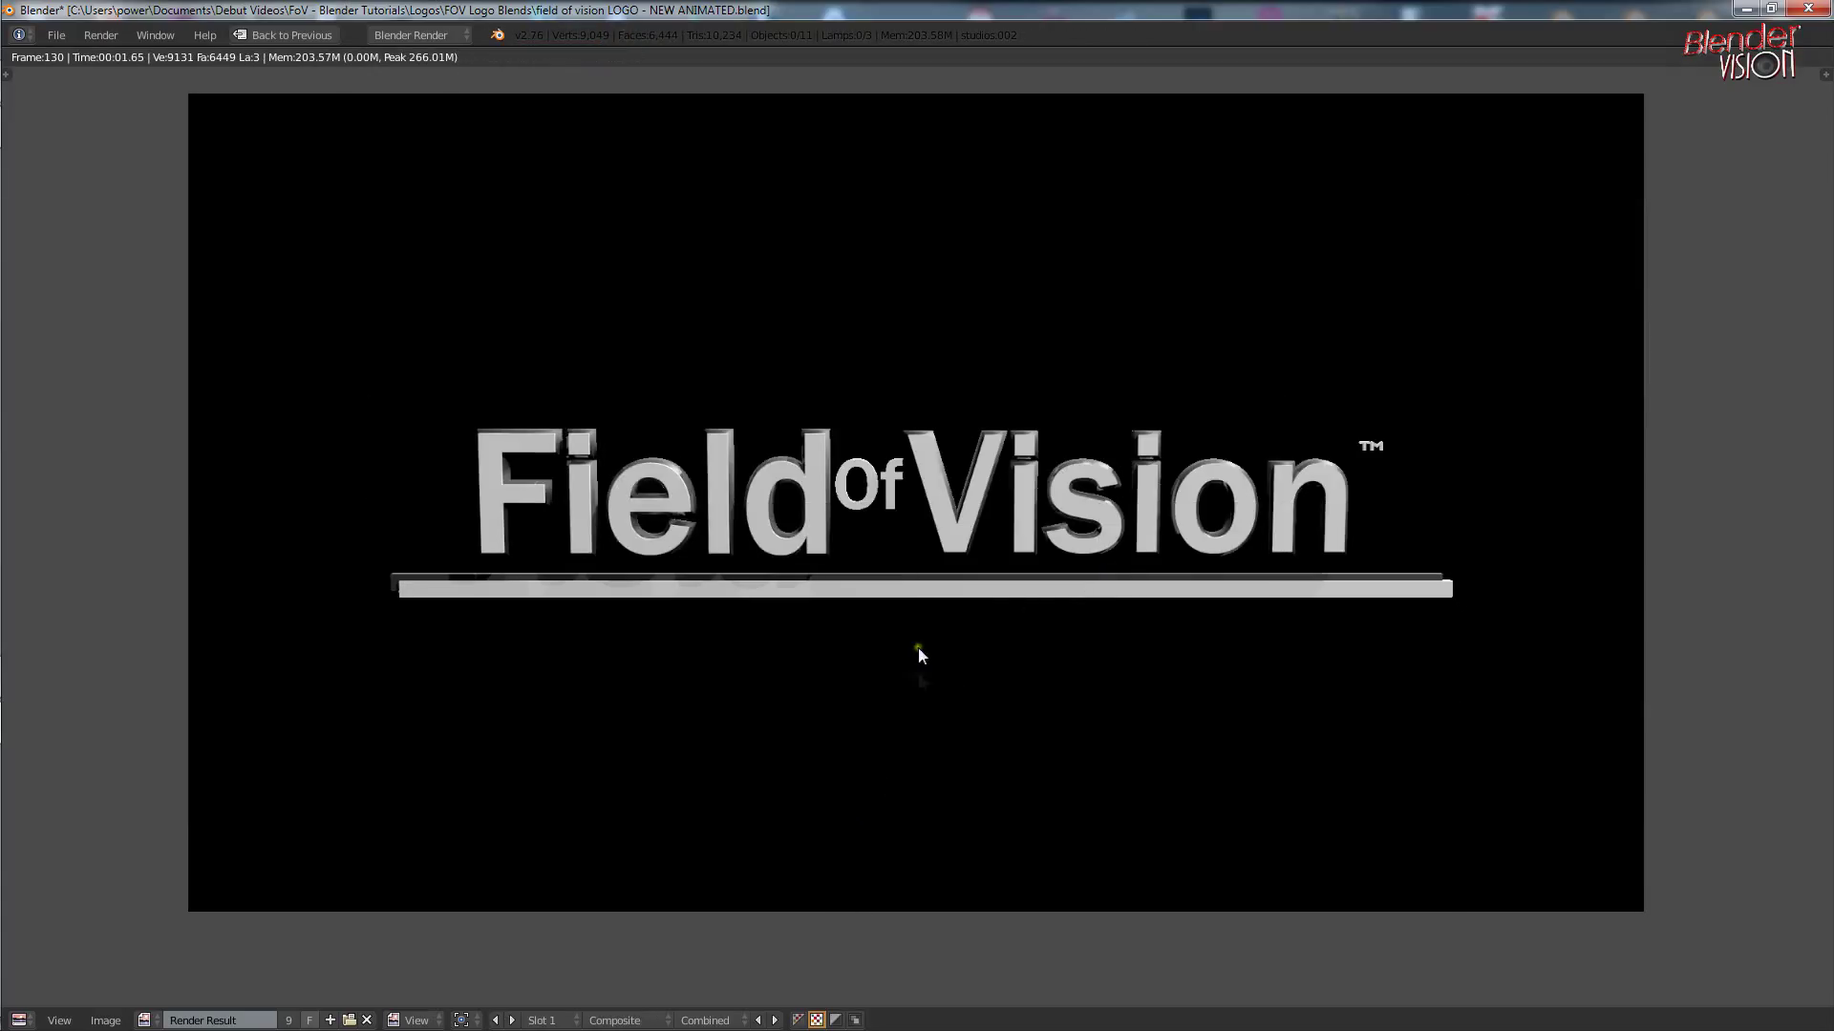
{"action": "left_click", "coordinate": [798, 1020]}
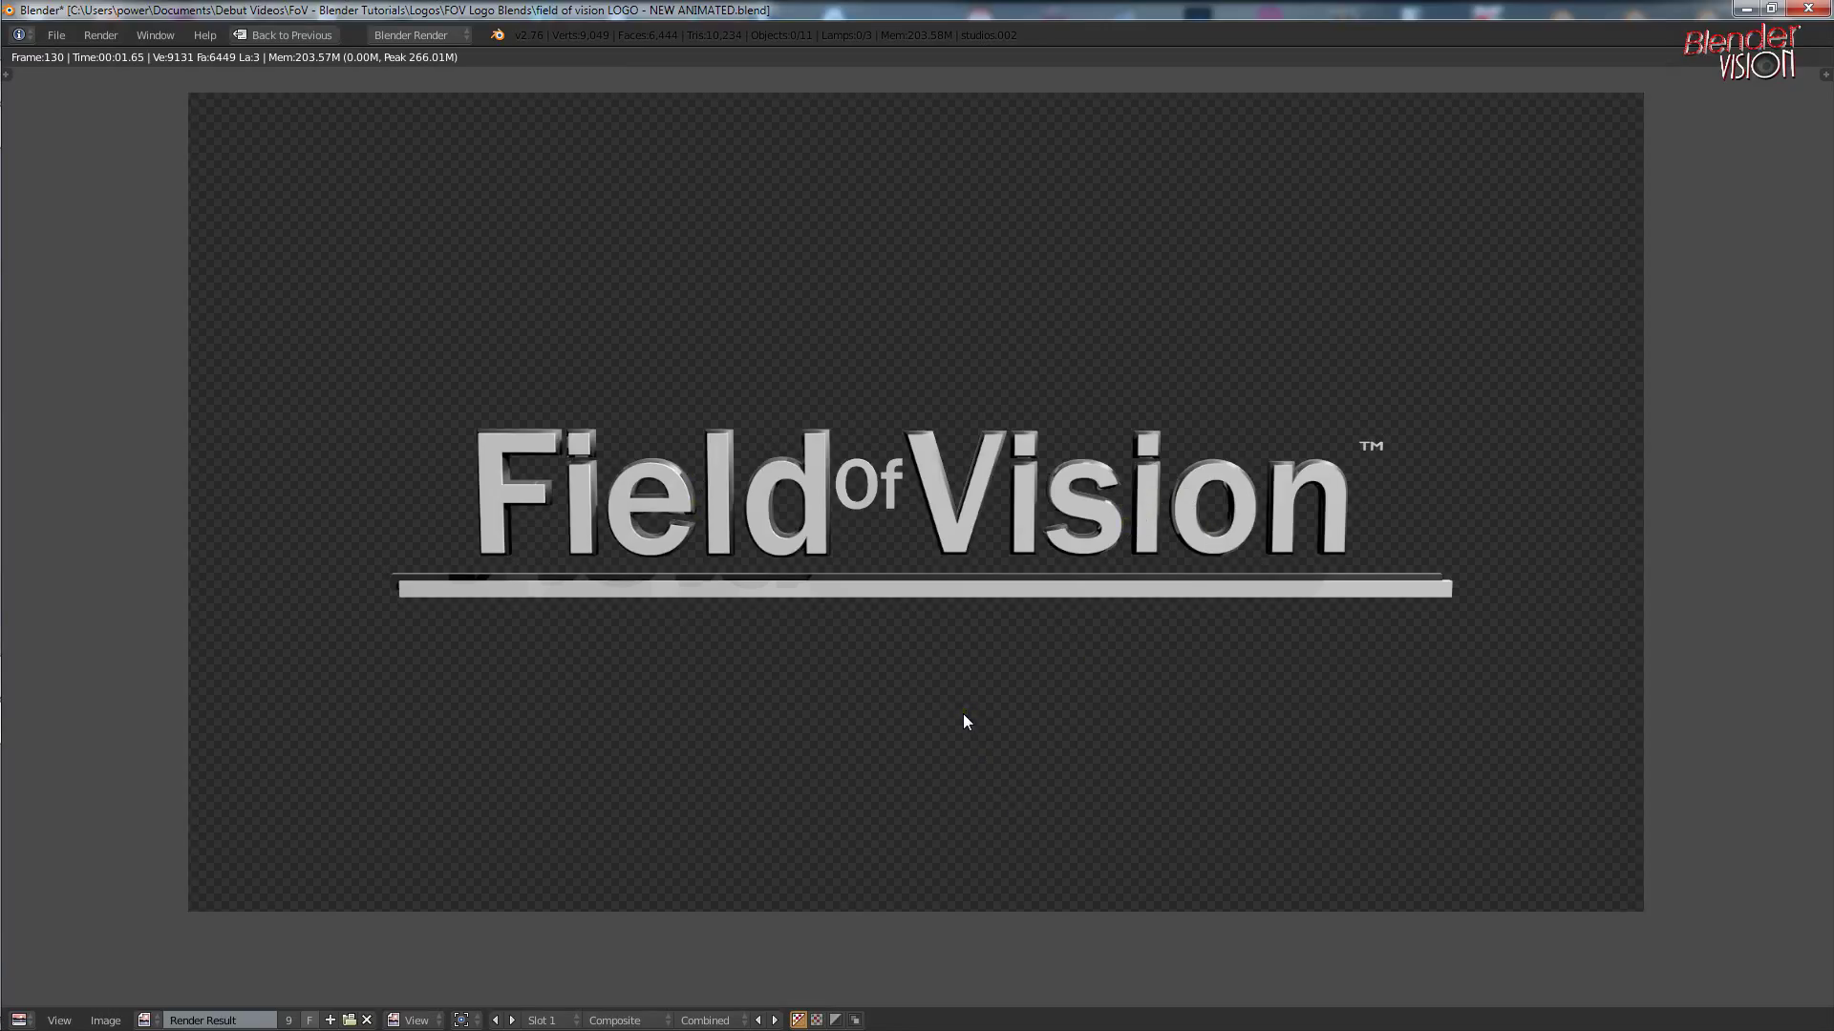
{"action": "key", "text": "Escape"}
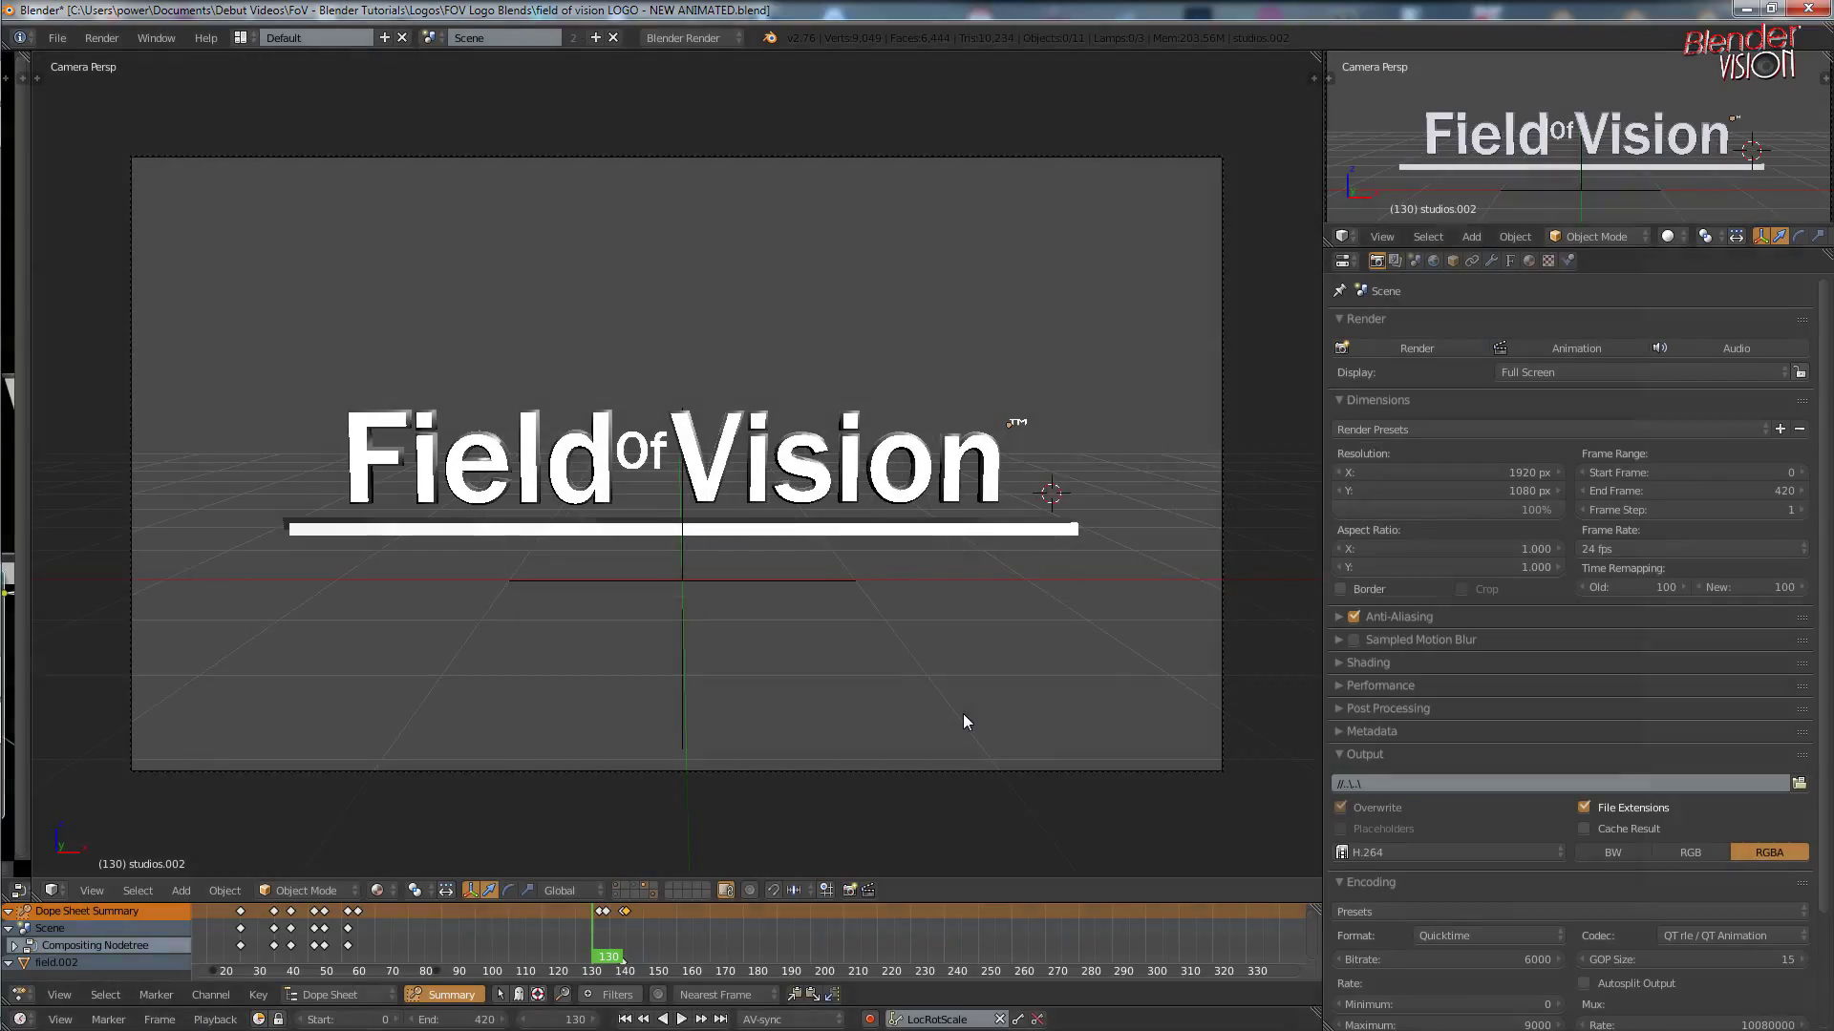
{"action": "left_click", "coordinate": [1578, 349]}
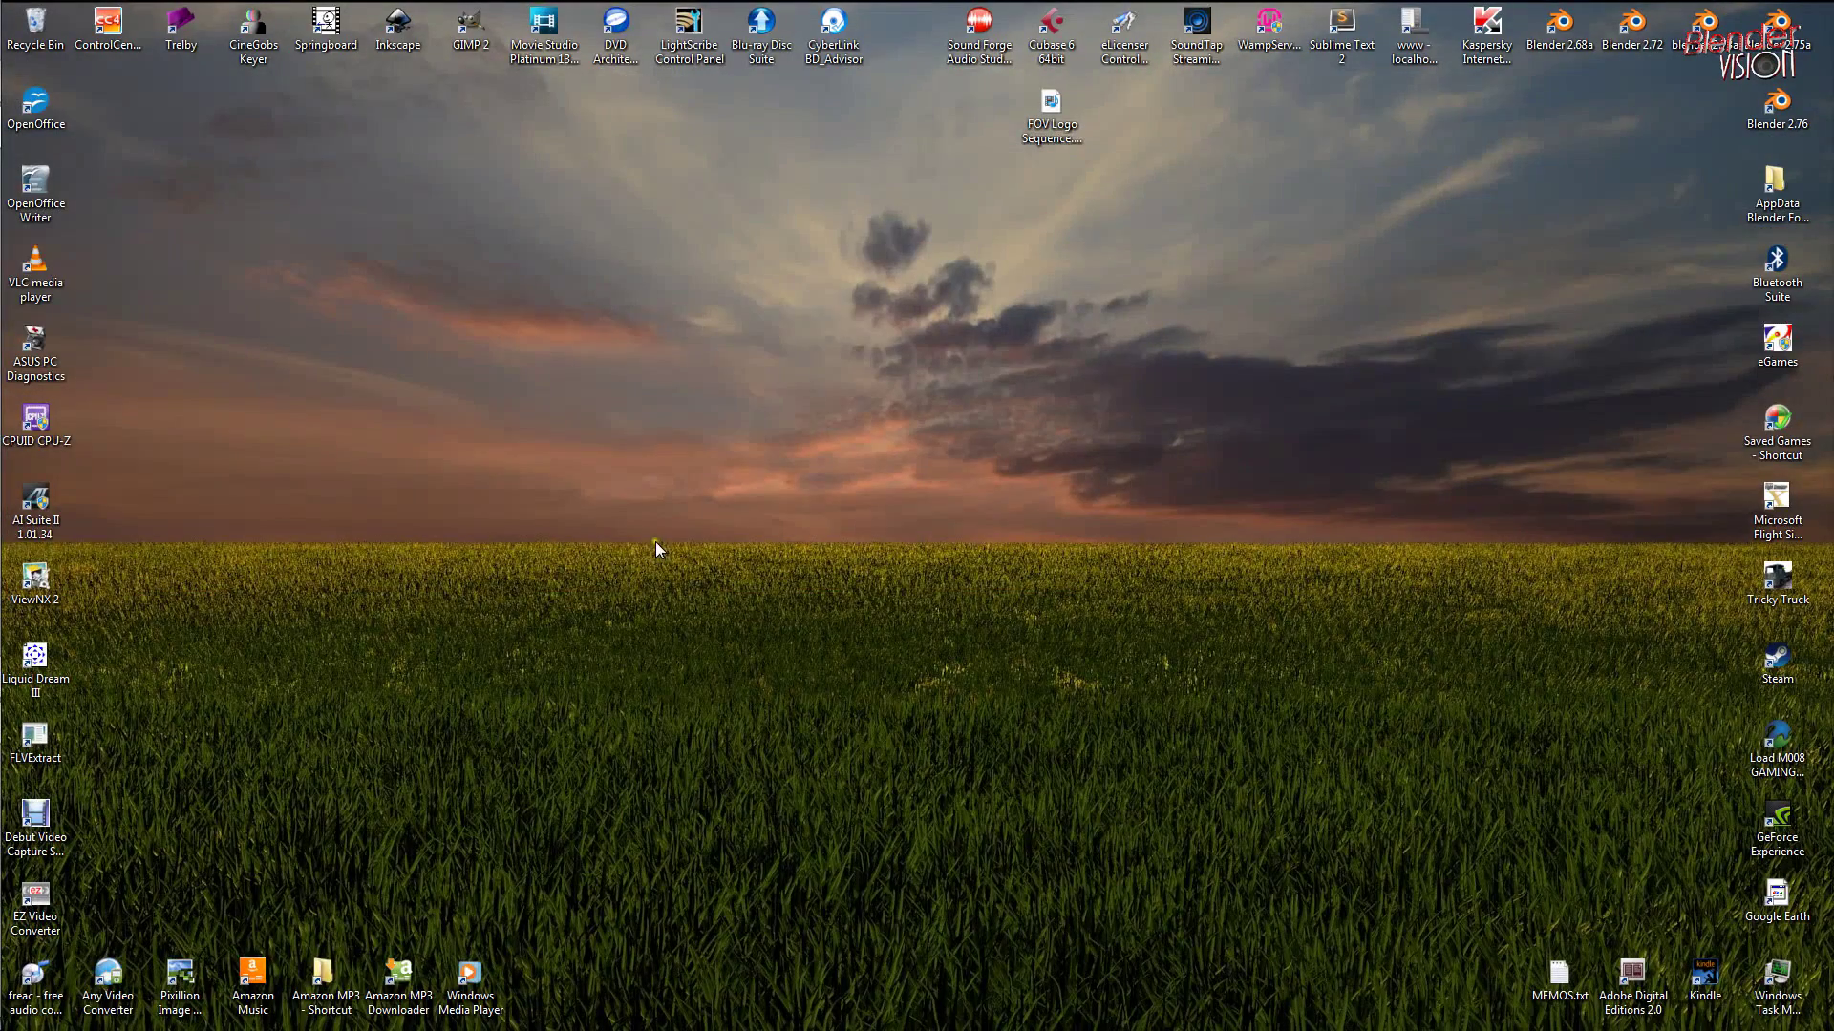
Step: Drag the newly rendered FOV Logo Sequence.mov icon to the middle of the desktop
{"action": "left_click_drag", "start_coordinate": [1051, 112], "coordinate": [1007, 149]}
{"action": "left_click_drag", "start_coordinate": [869, 253], "coordinate": [867, 255]}
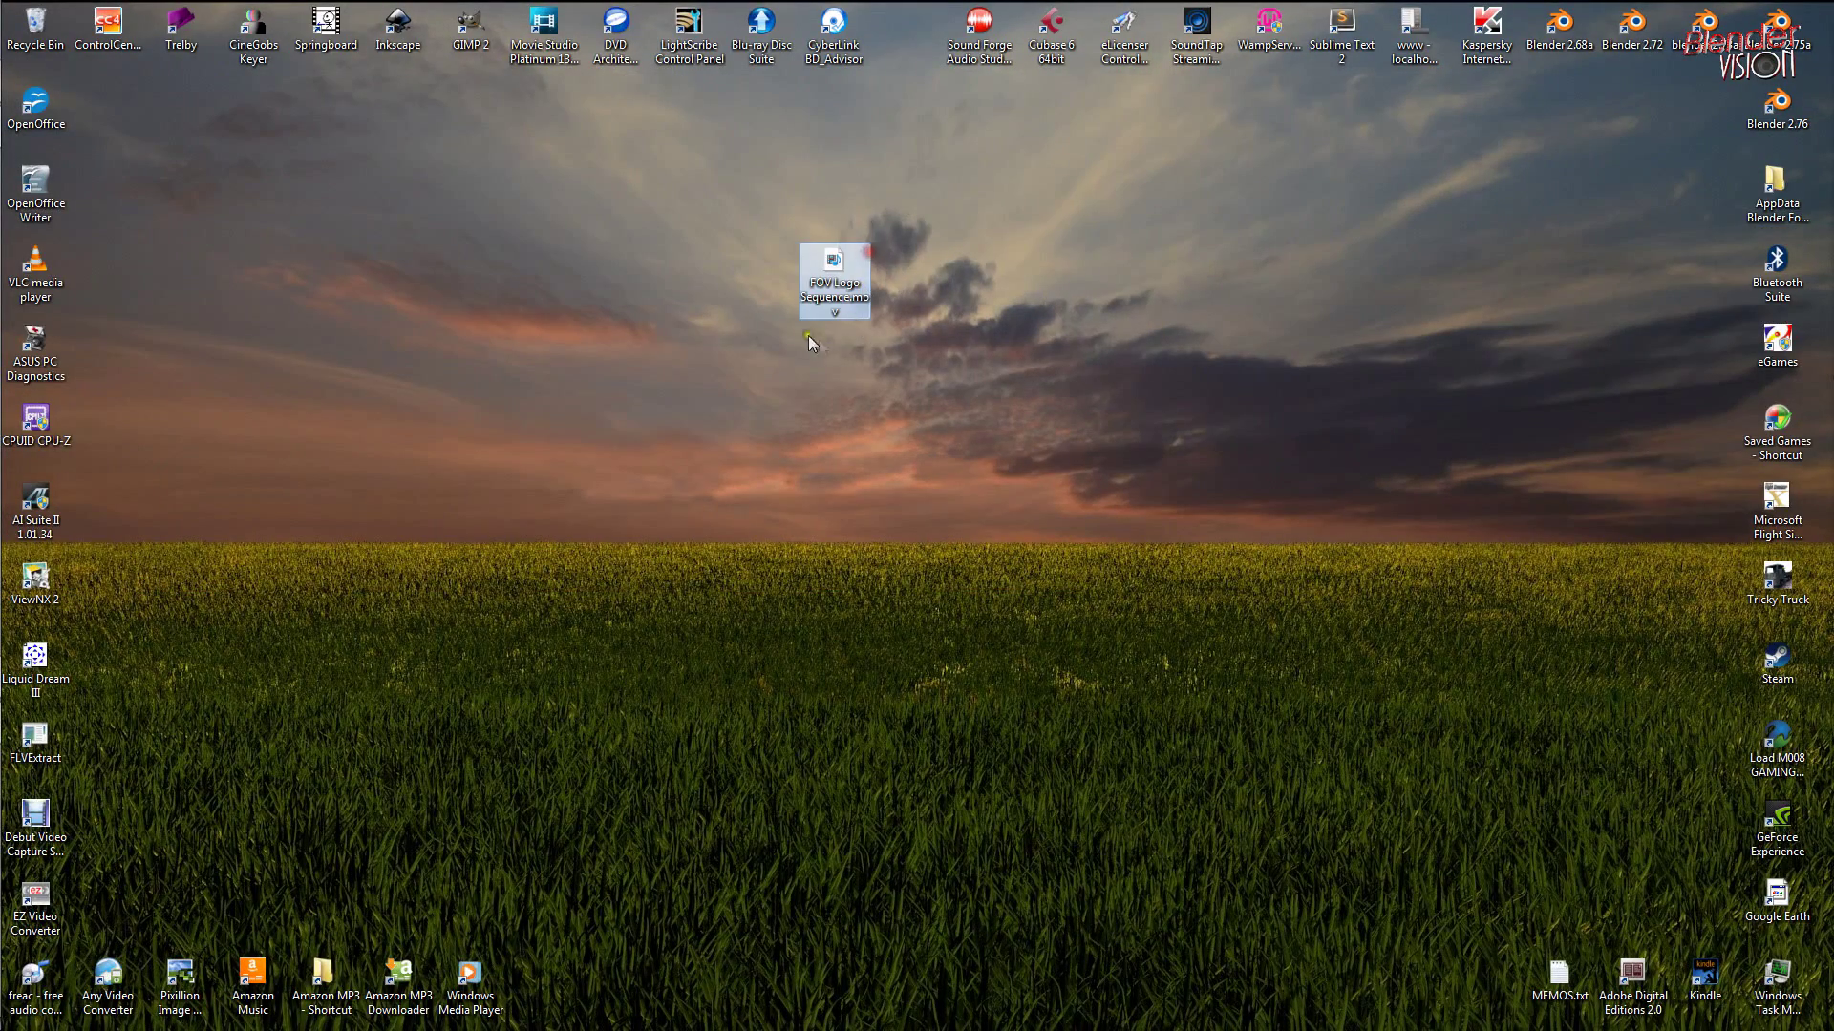
Step: Play FOV Logo Sequence.mov in Windows Media Player, close it, and move its icon toward the top
{"action": "double_click", "coordinate": [848, 304]}
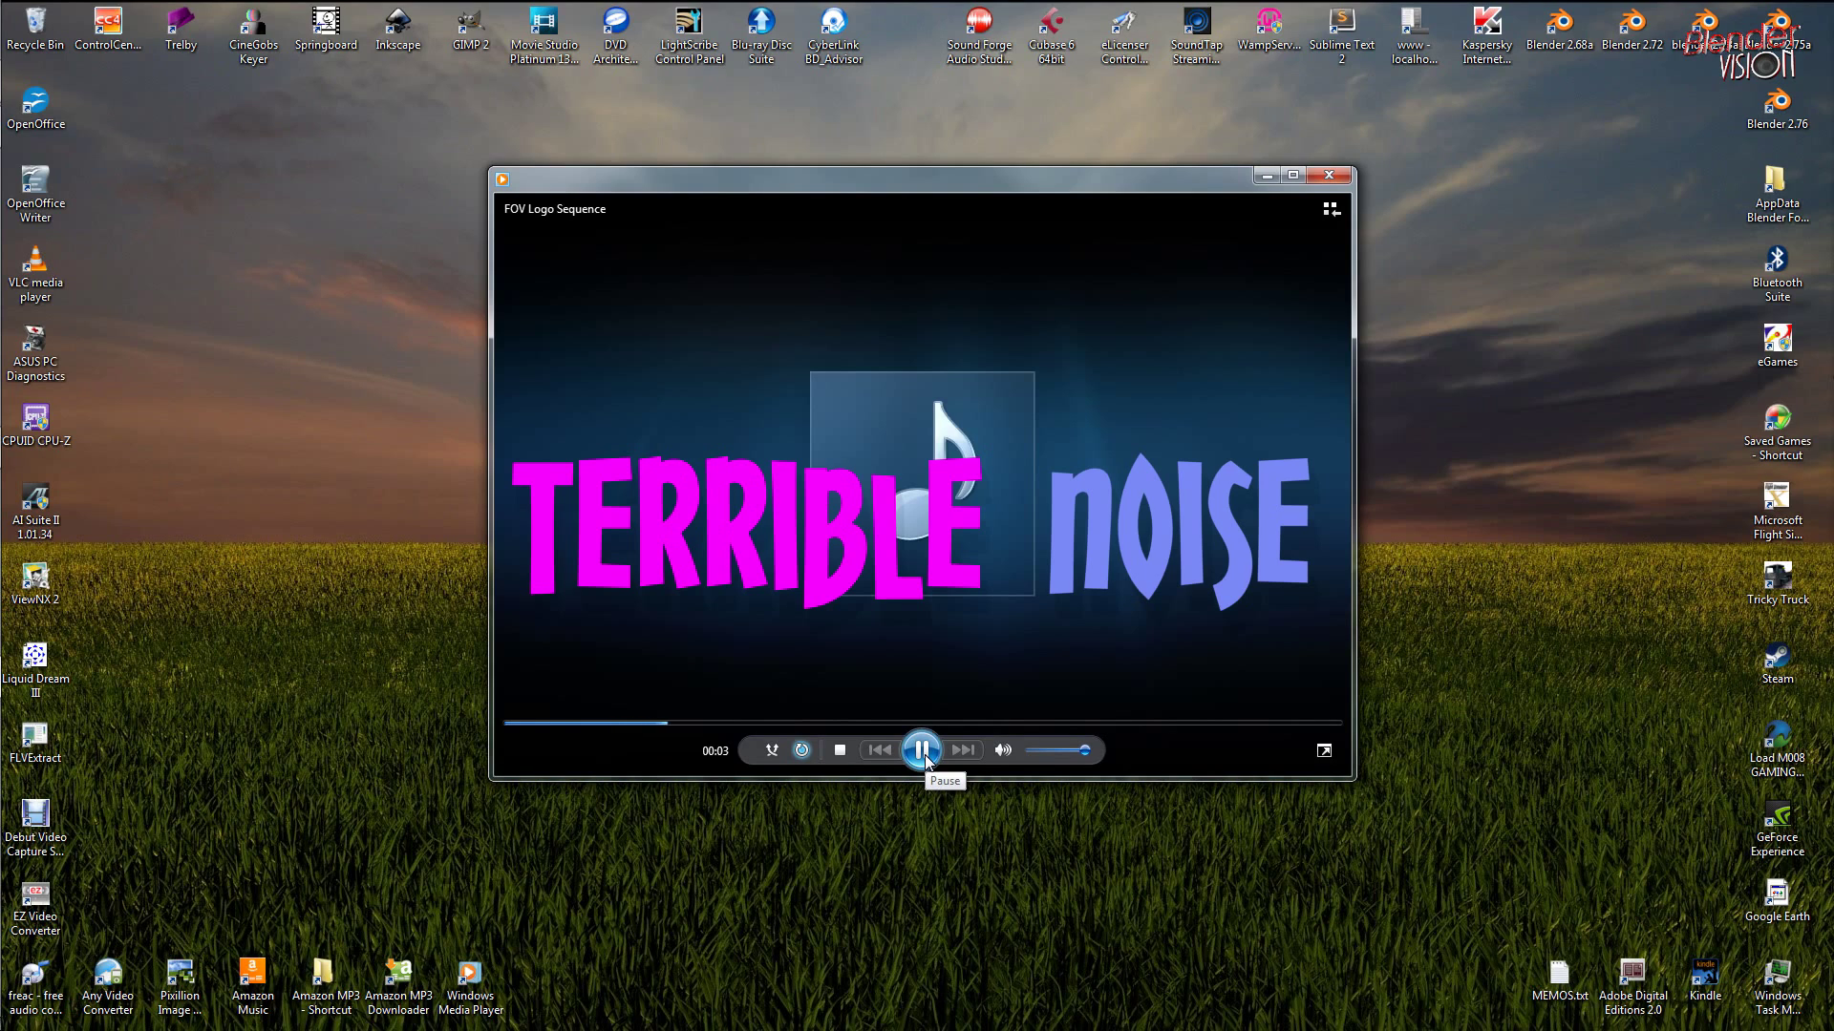
{"action": "key", "text": "alt+F4"}
{"action": "left_click_drag", "start_coordinate": [835, 282], "coordinate": [741, 144]}
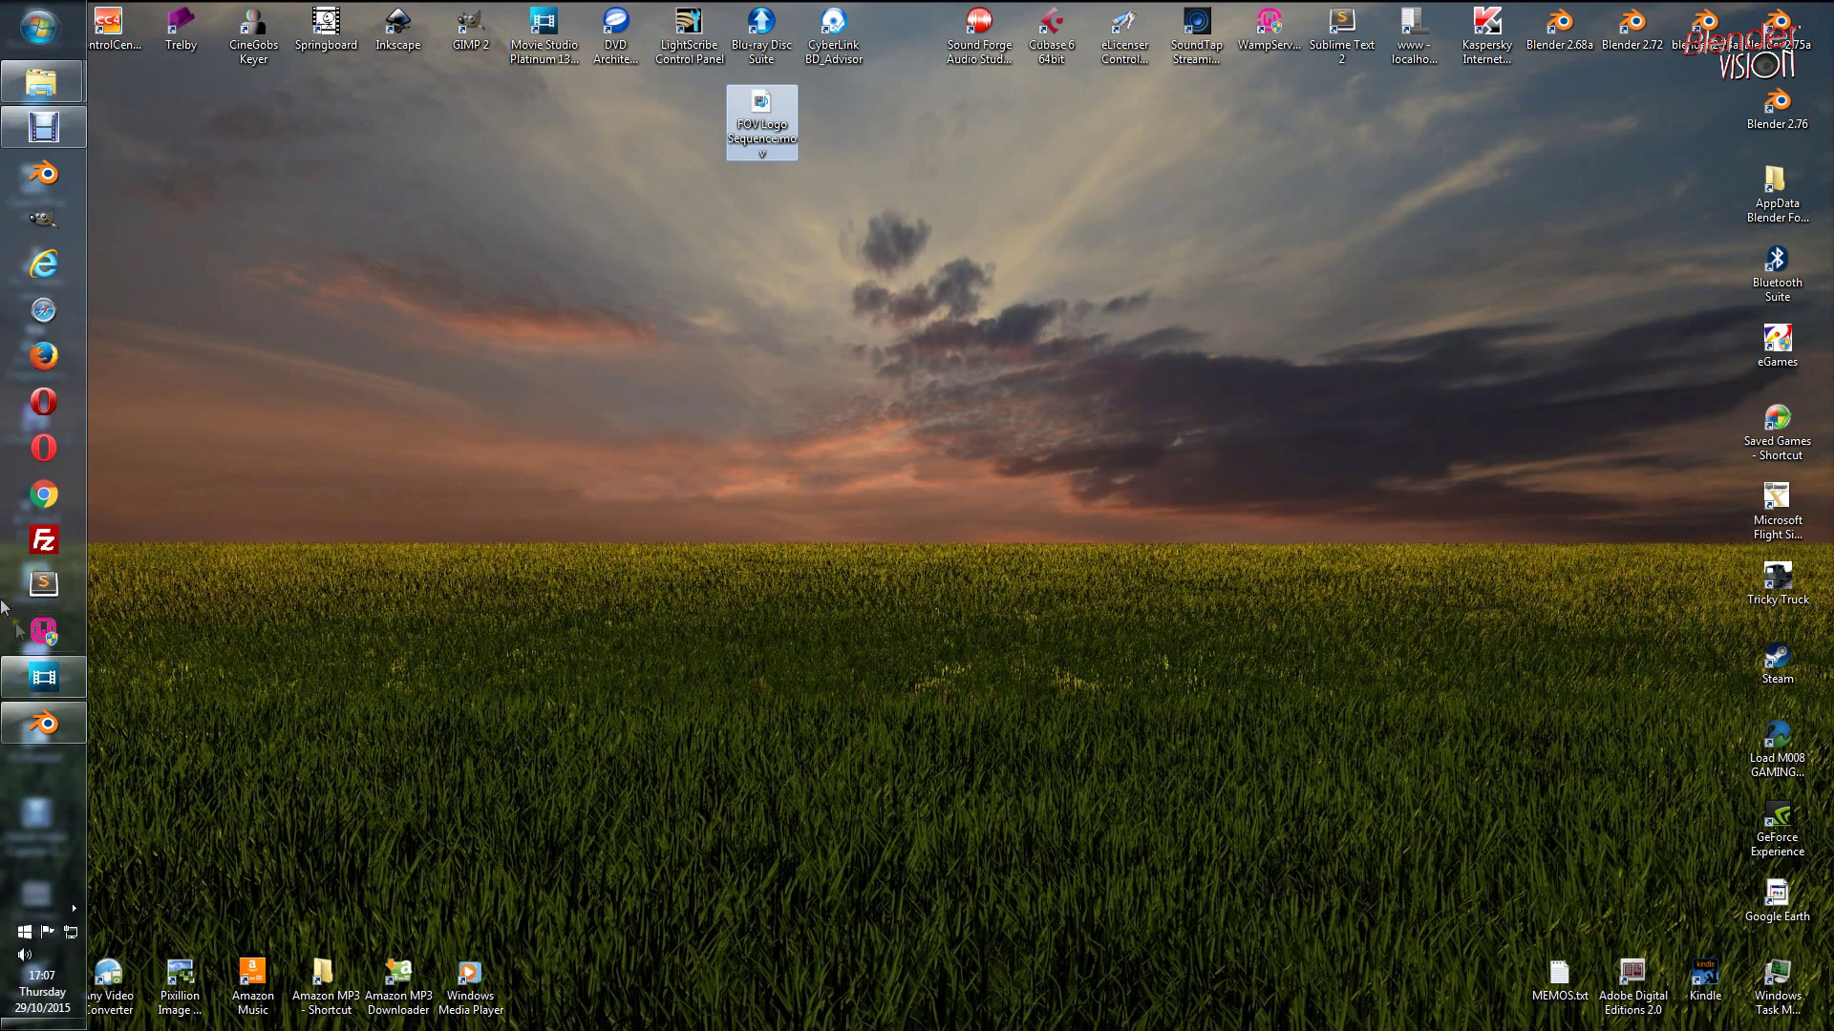
Step: Restore Movie Studio, drag FOV Logo Sequence.mov into Project Media, and maximize the window
{"action": "left_click", "coordinate": [112, 676]}
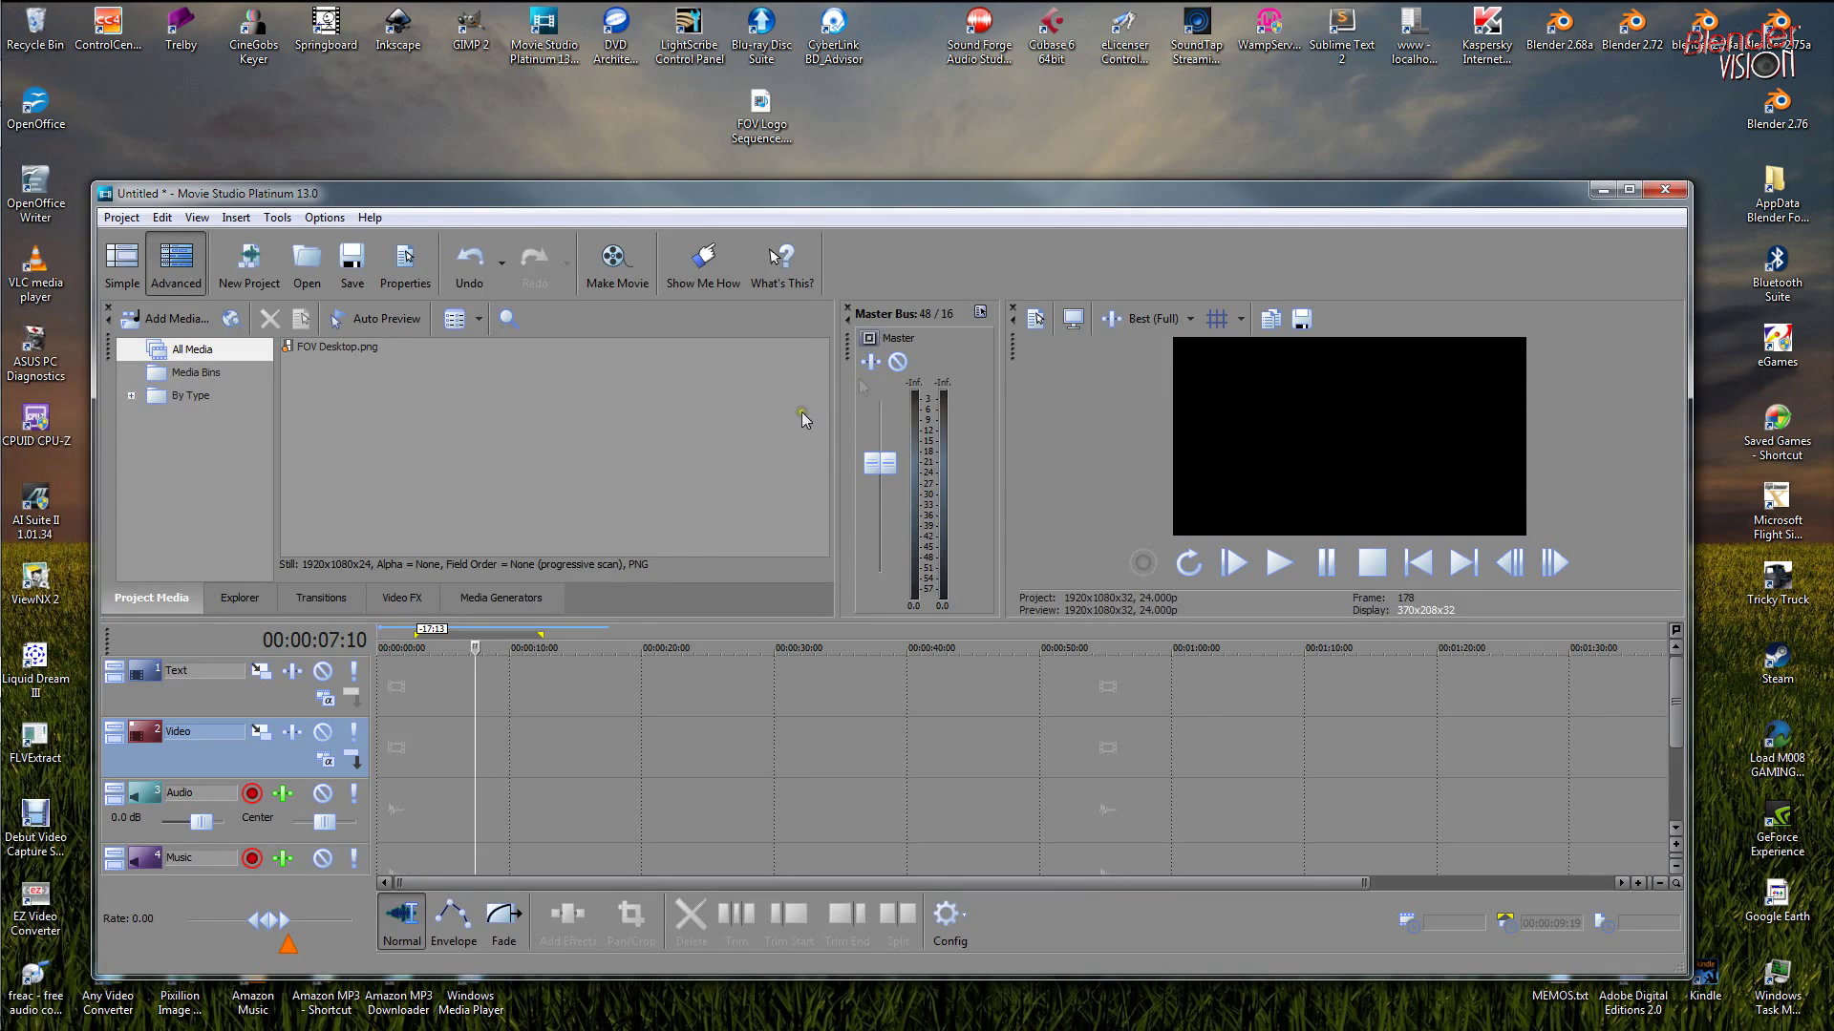
{"action": "mouse_move", "coordinate": [926, 197]}
{"action": "left_mouse_down"}
{"action": "mouse_move", "coordinate": [922, 231]}
{"action": "mouse_move", "coordinate": [927, 204]}
{"action": "left_mouse_up"}
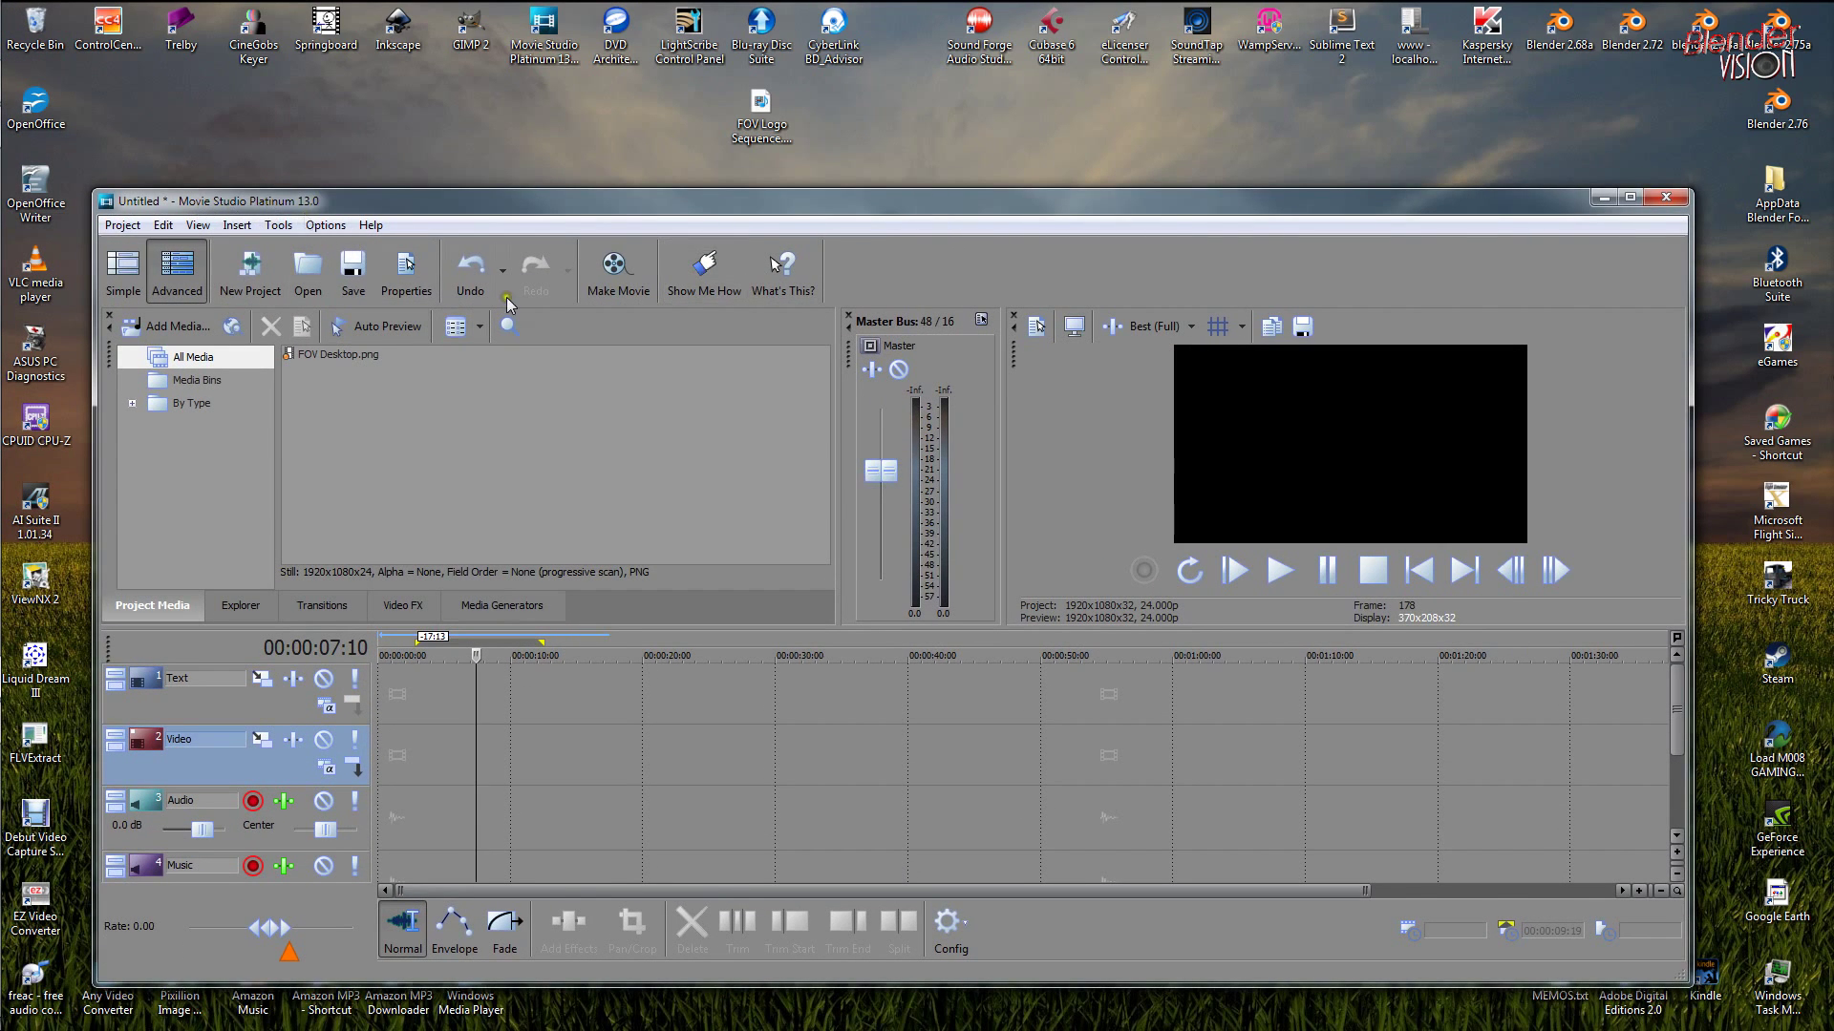
{"action": "left_click_drag", "start_coordinate": [960, 201], "coordinate": [947, 180]}
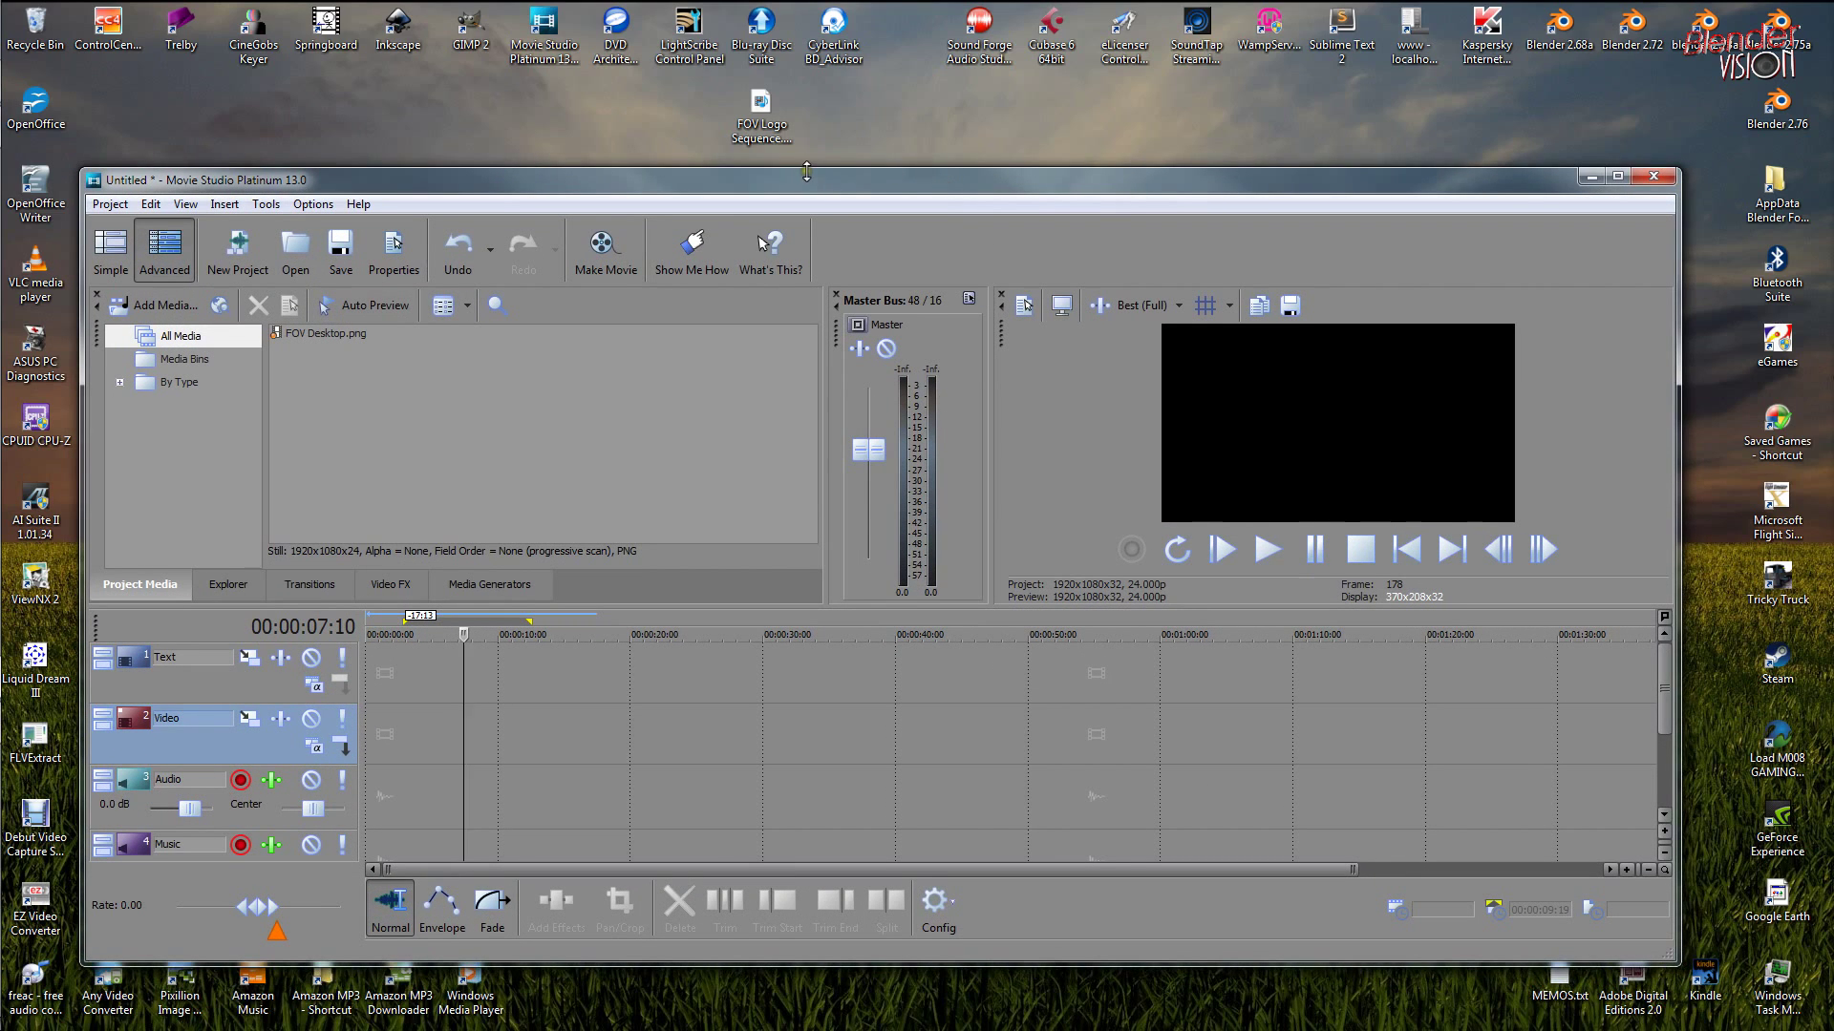
{"action": "left_click", "coordinate": [767, 115]}
{"action": "left_click_drag", "start_coordinate": [766, 115], "coordinate": [592, 406]}
{"action": "left_click_drag", "start_coordinate": [897, 189], "coordinate": [917, 159]}
{"action": "double_click", "coordinate": [917, 159]}
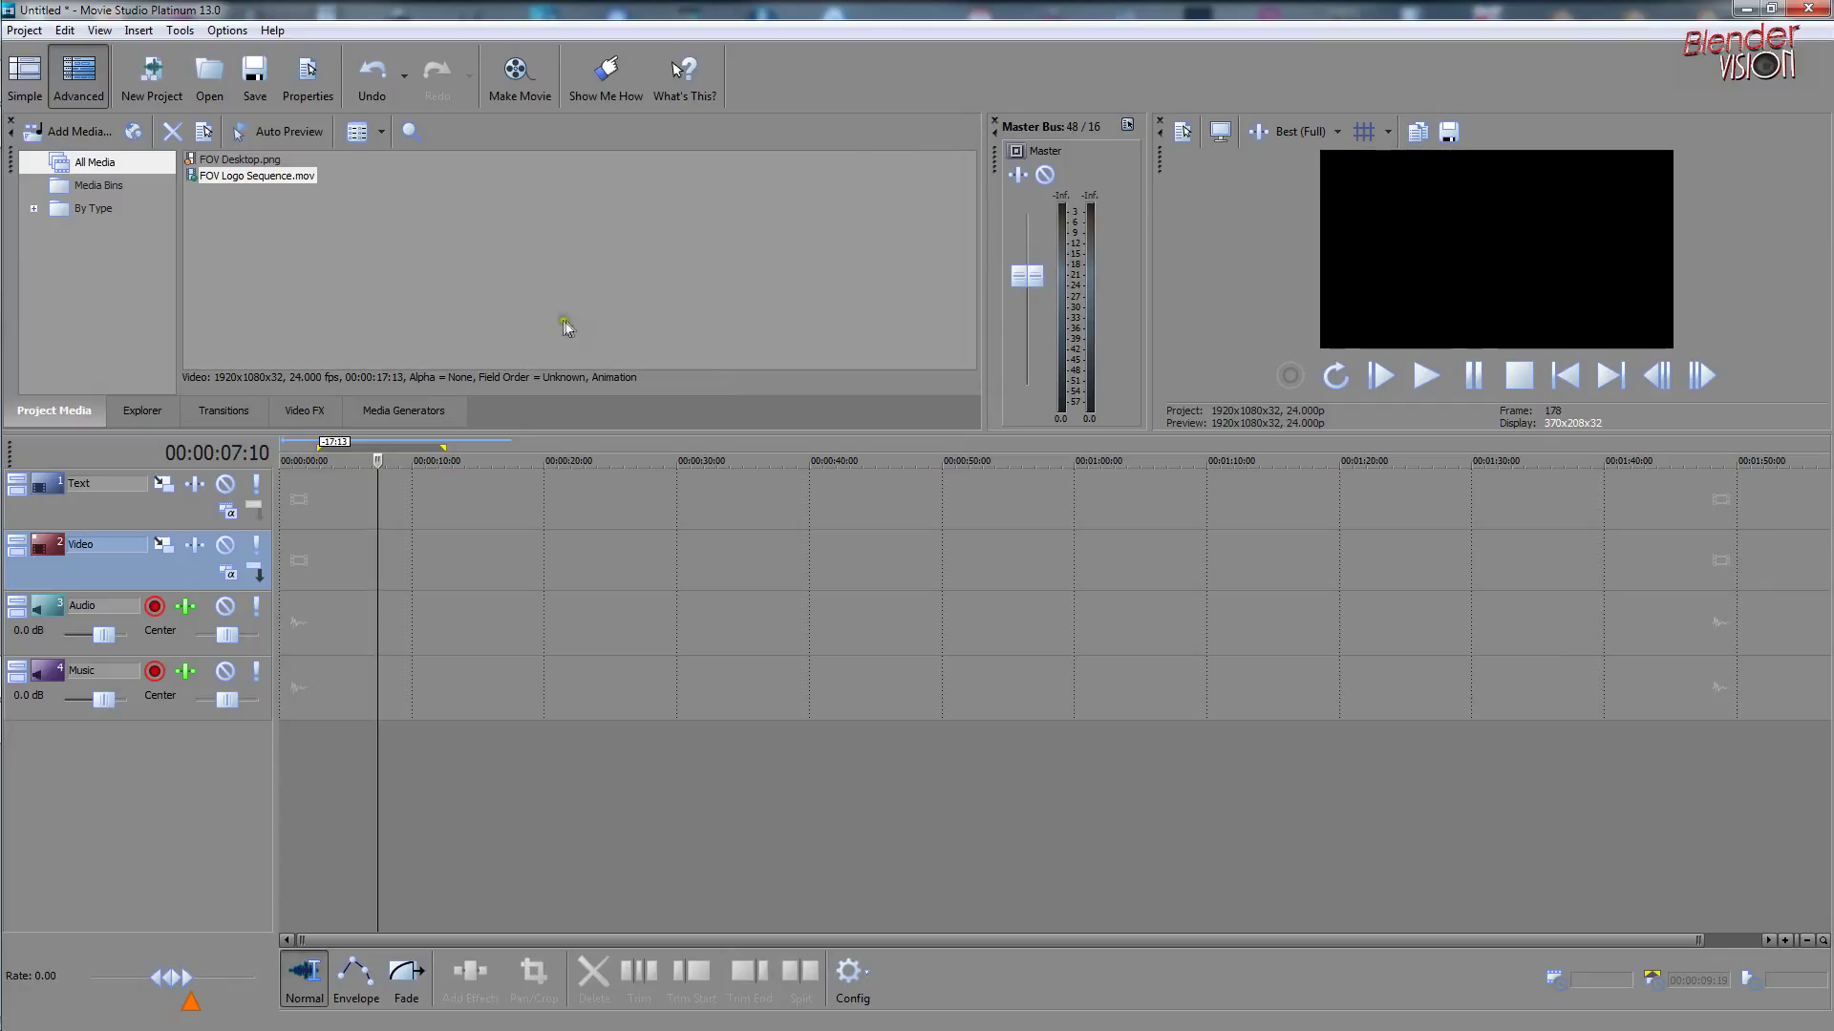
{"action": "left_click", "coordinate": [237, 178]}
Step: Put FOV Logo Sequence.mov at the Text track's start with alpha channel Straight (unmatted)
{"action": "left_click_drag", "start_coordinate": [237, 178], "coordinate": [287, 507]}
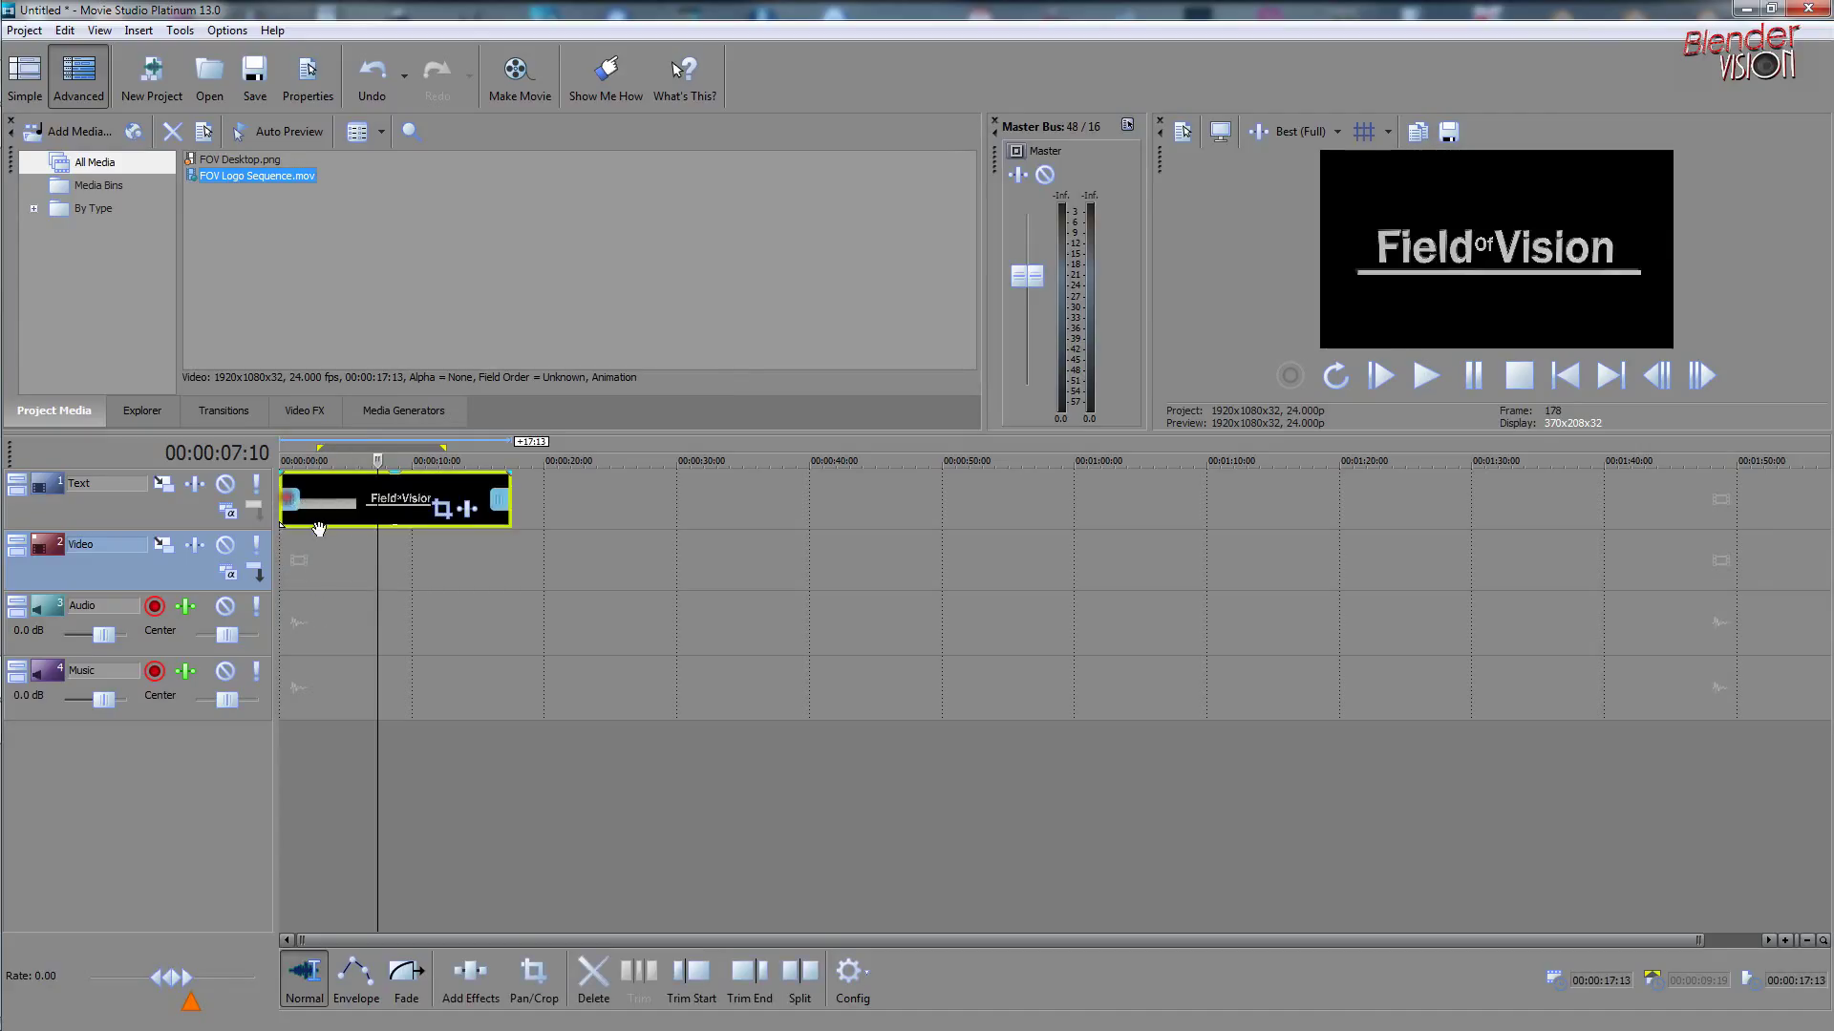
{"action": "right_click", "coordinate": [405, 497]}
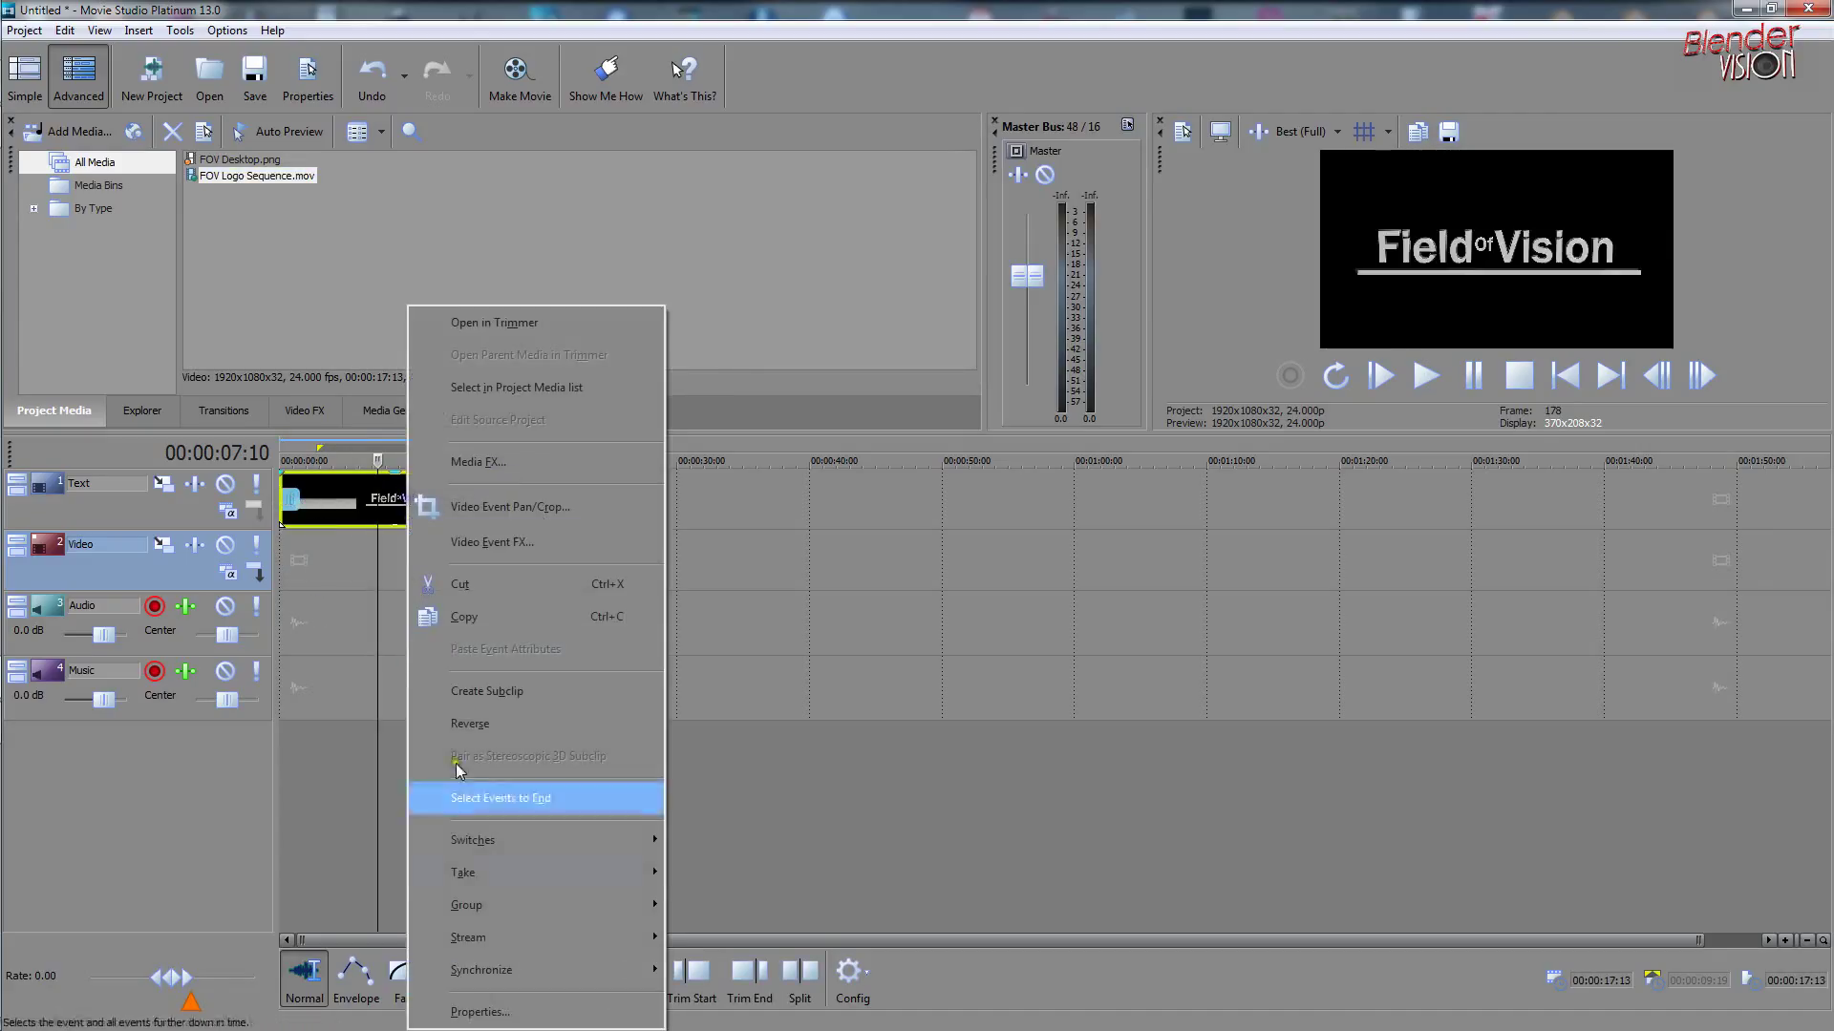
{"action": "left_click", "coordinate": [504, 1013]}
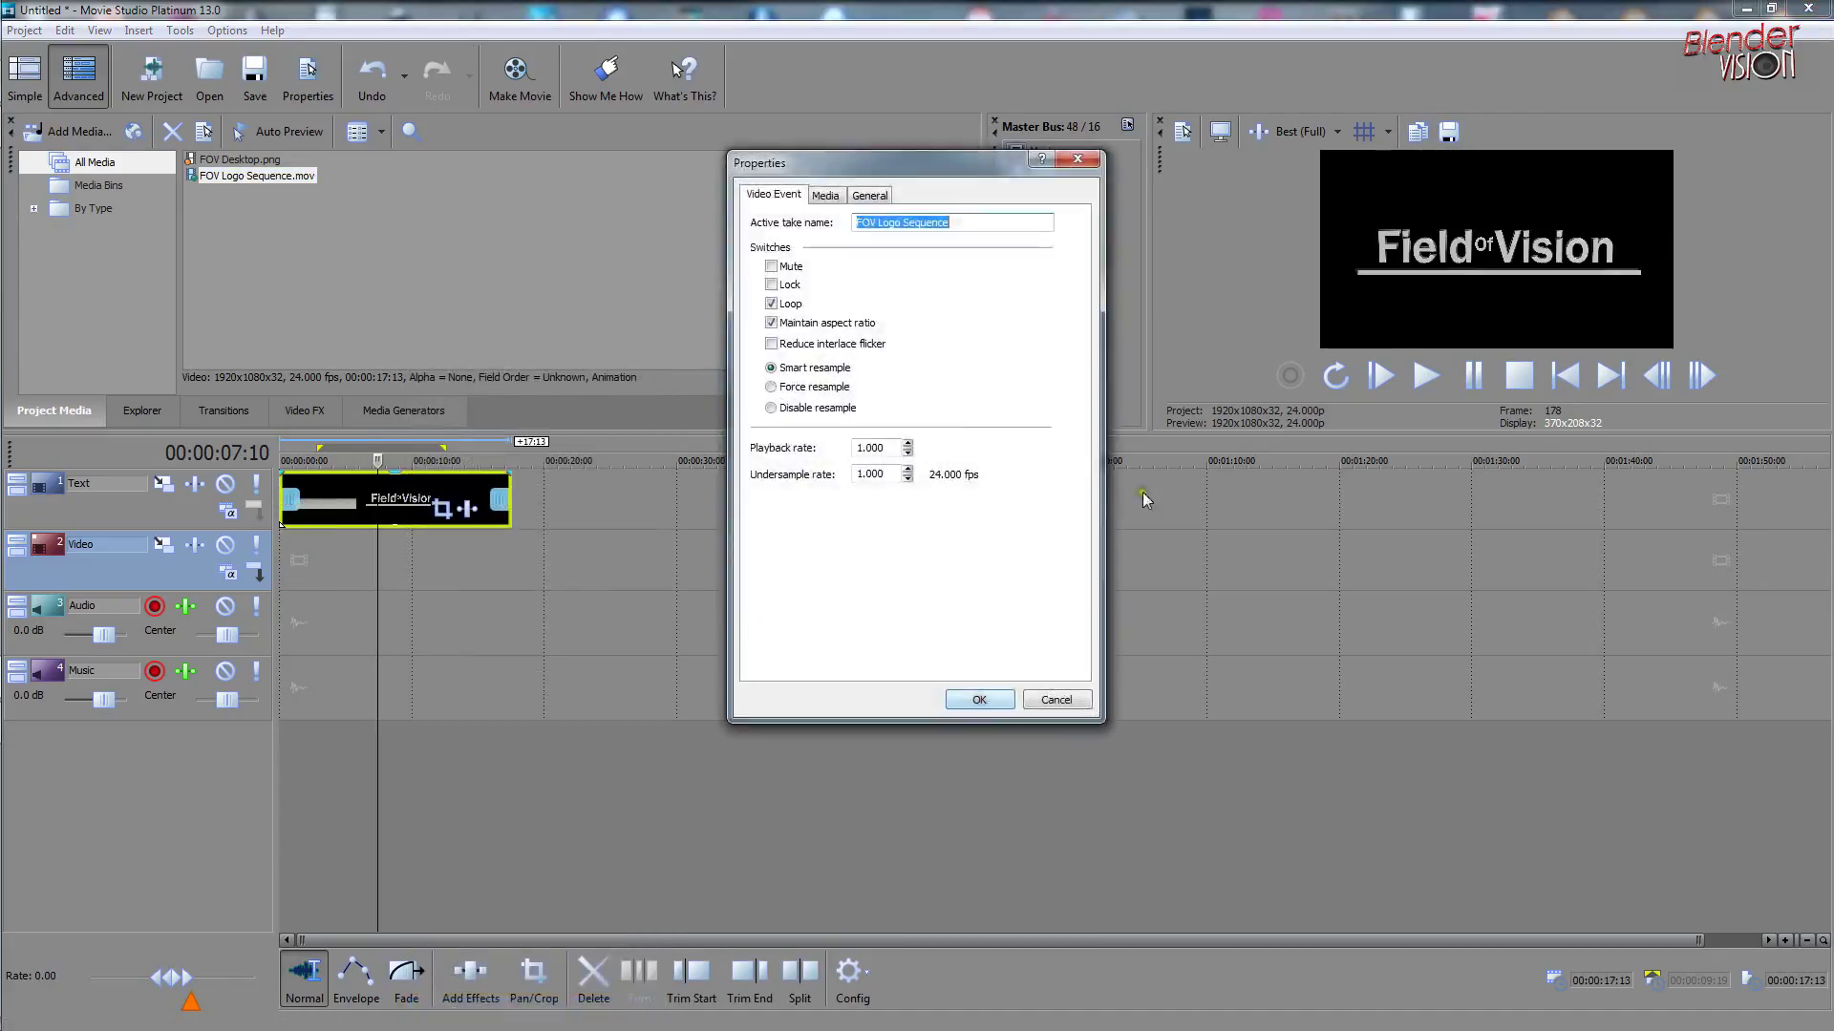
{"action": "left_click", "coordinate": [827, 197]}
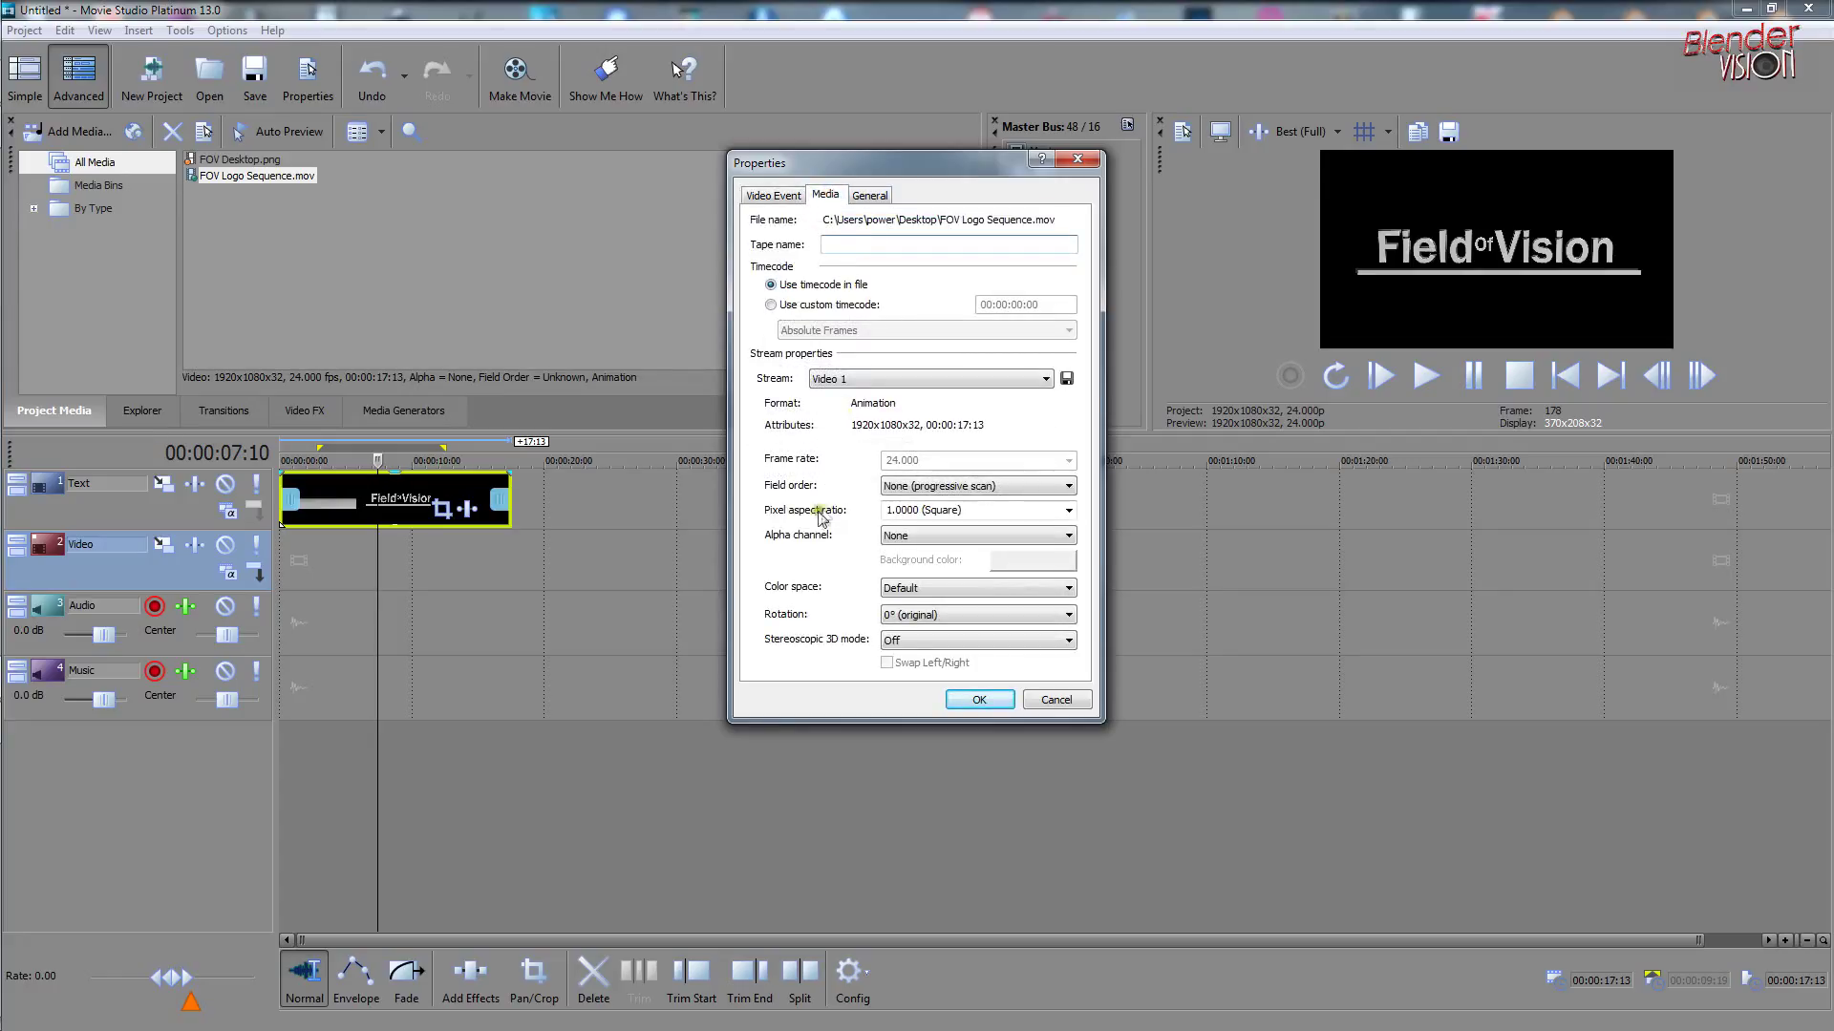
{"action": "left_click", "coordinate": [942, 540]}
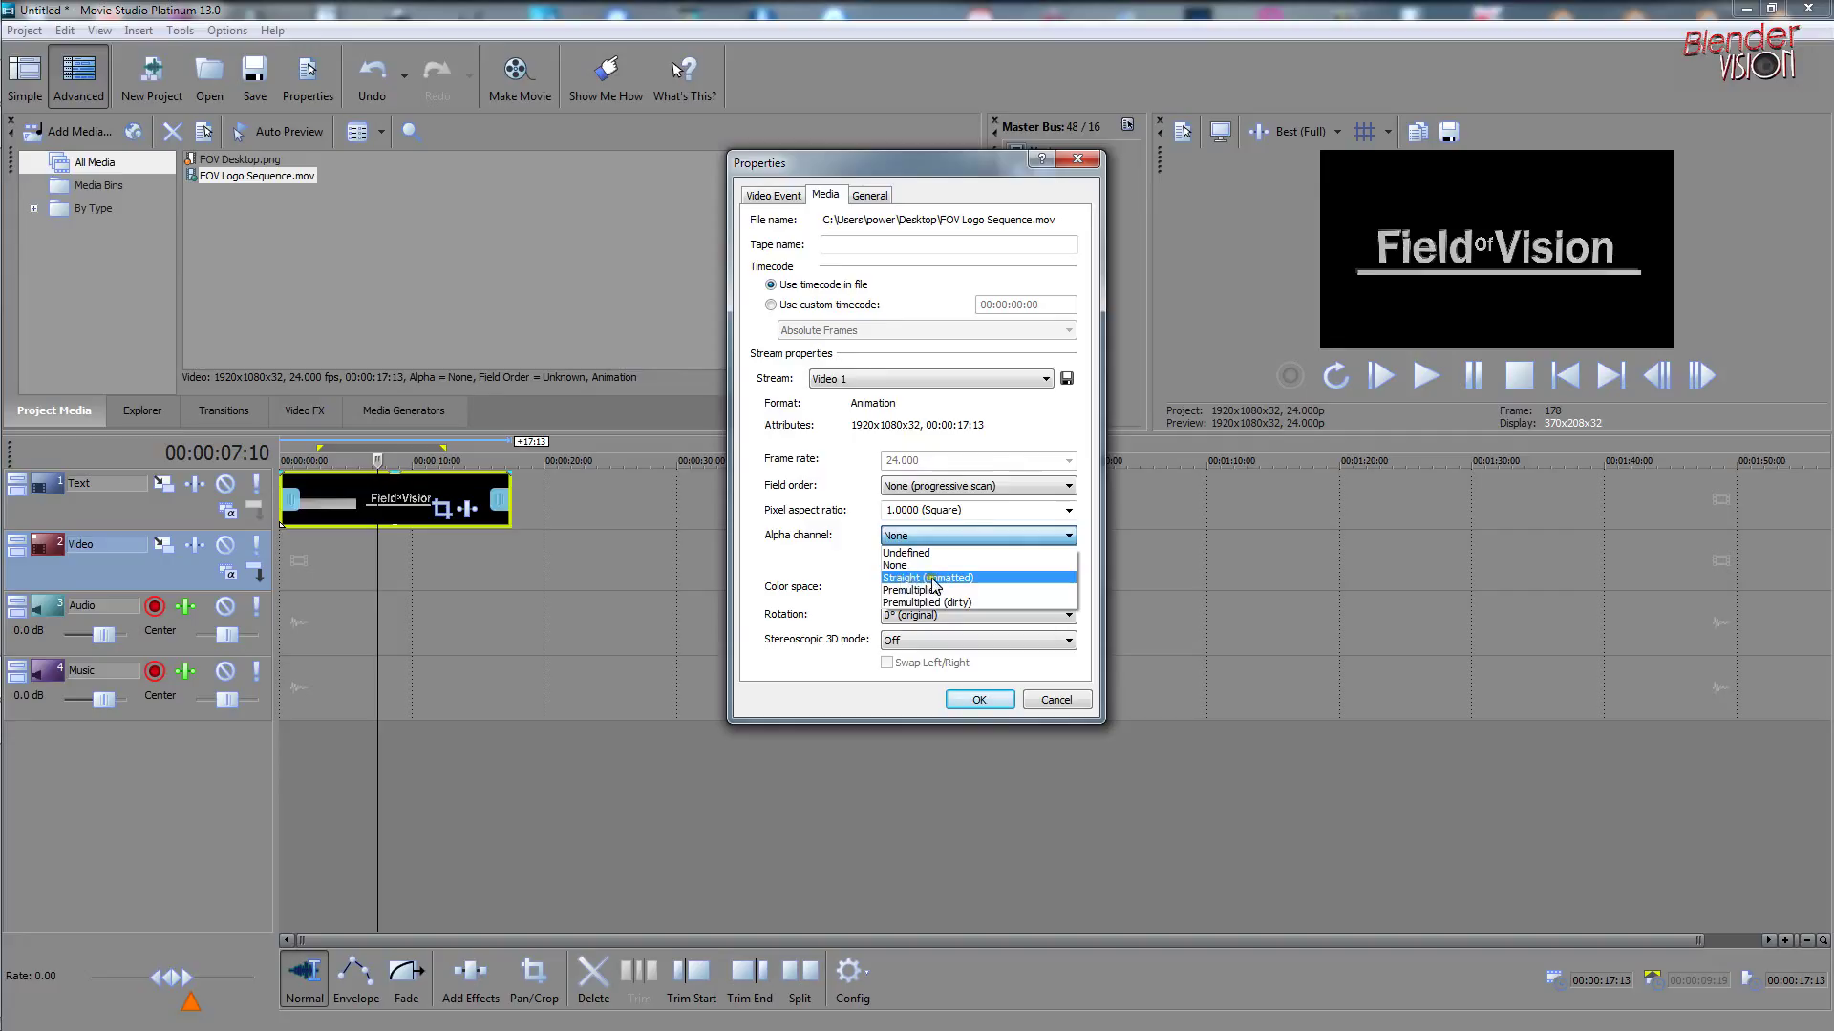
{"action": "left_click", "coordinate": [935, 579]}
{"action": "left_click", "coordinate": [941, 535]}
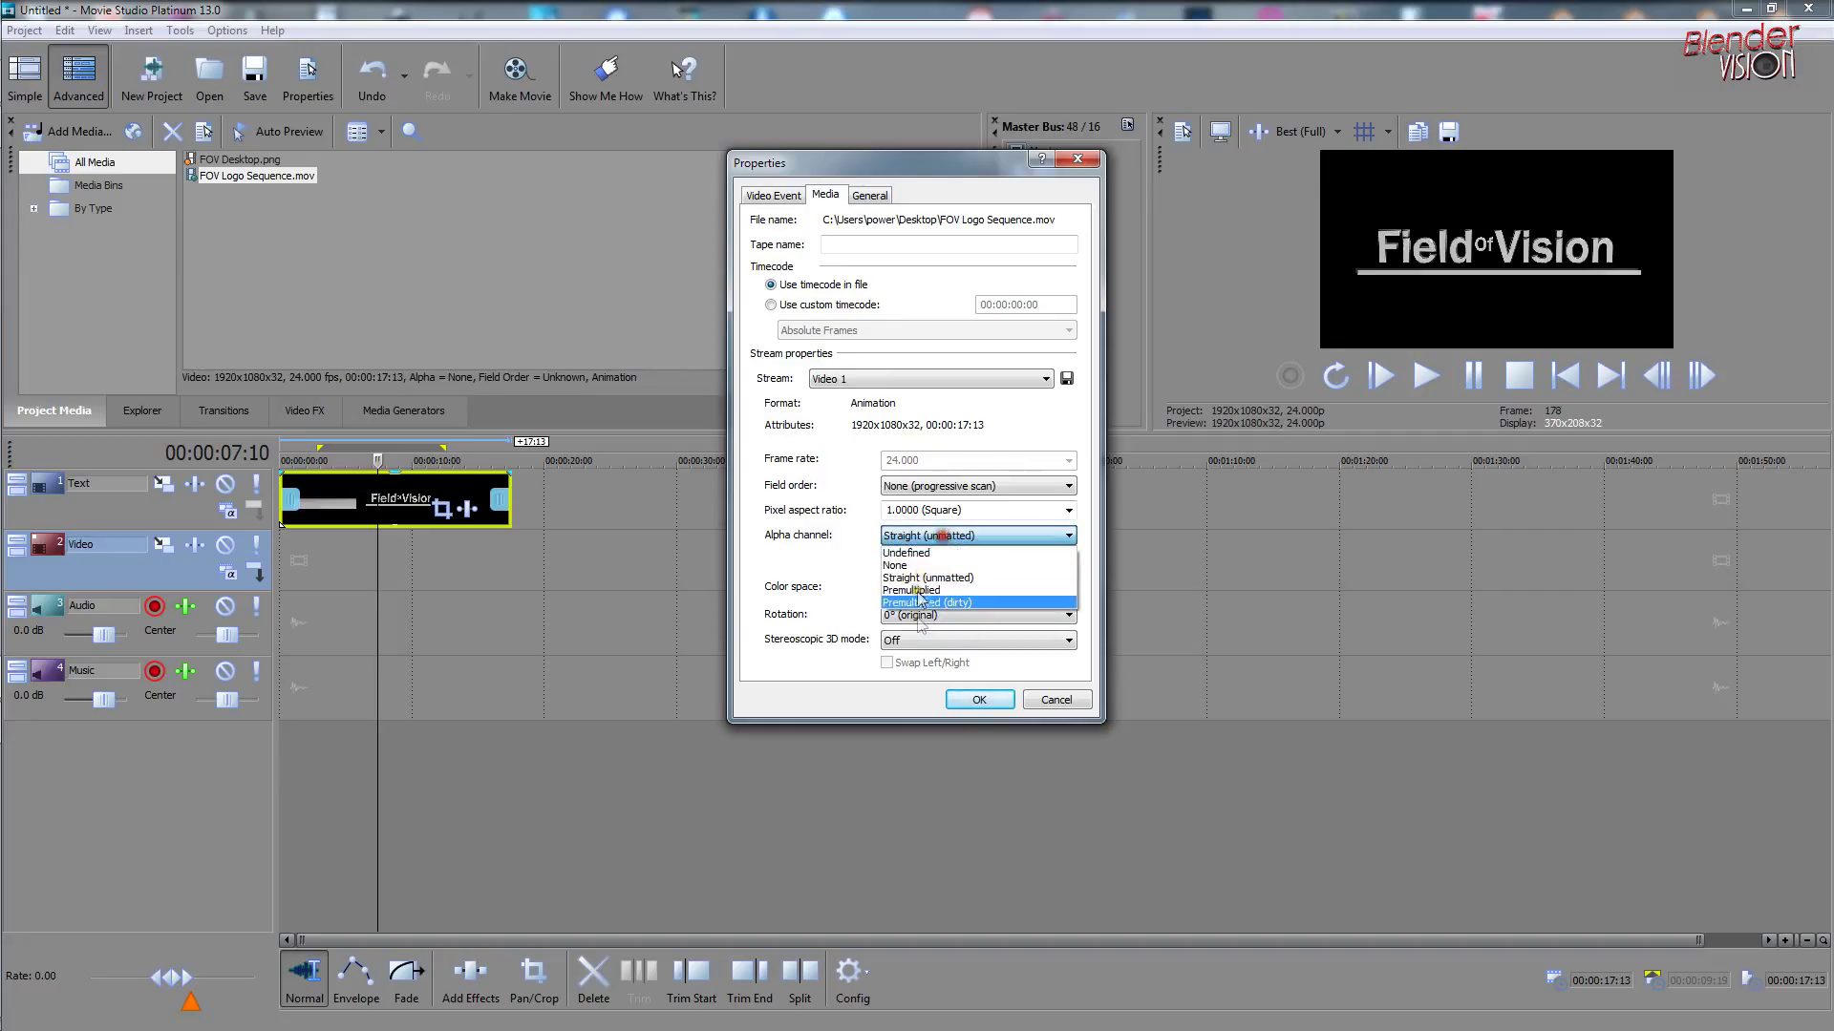
{"action": "left_click", "coordinate": [936, 578]}
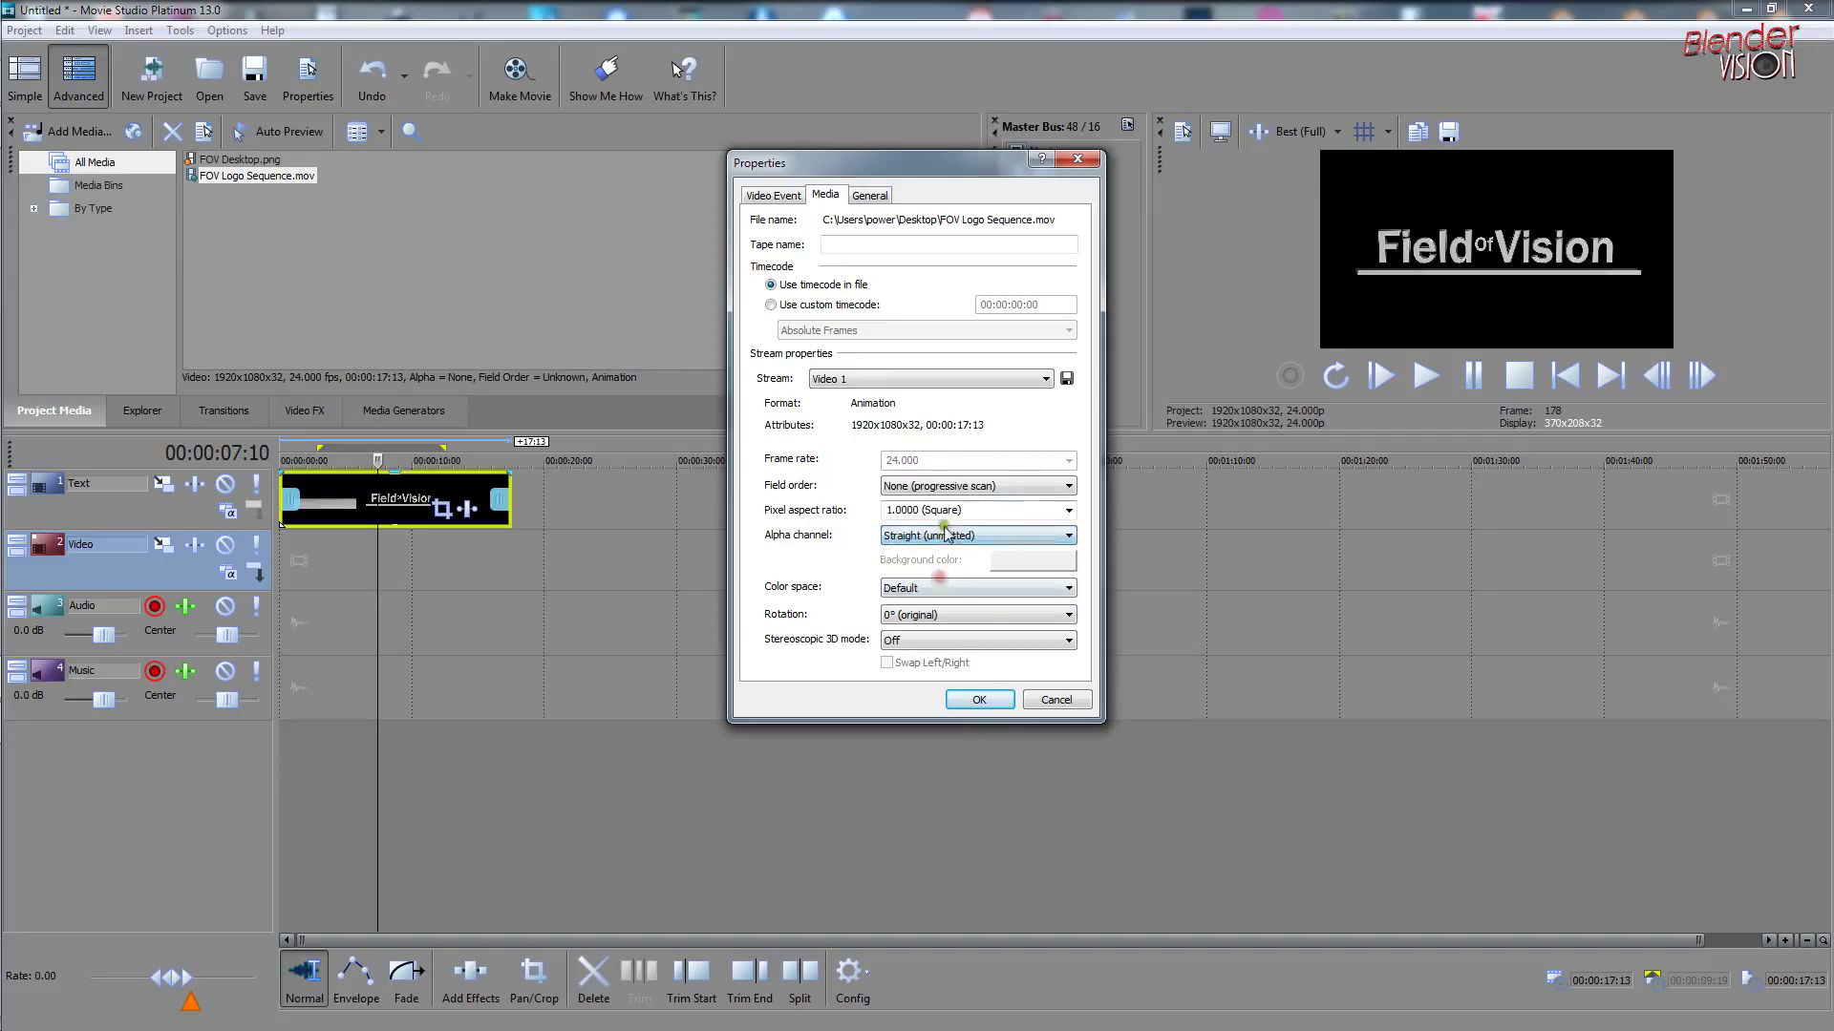
{"action": "left_click", "coordinate": [979, 700]}
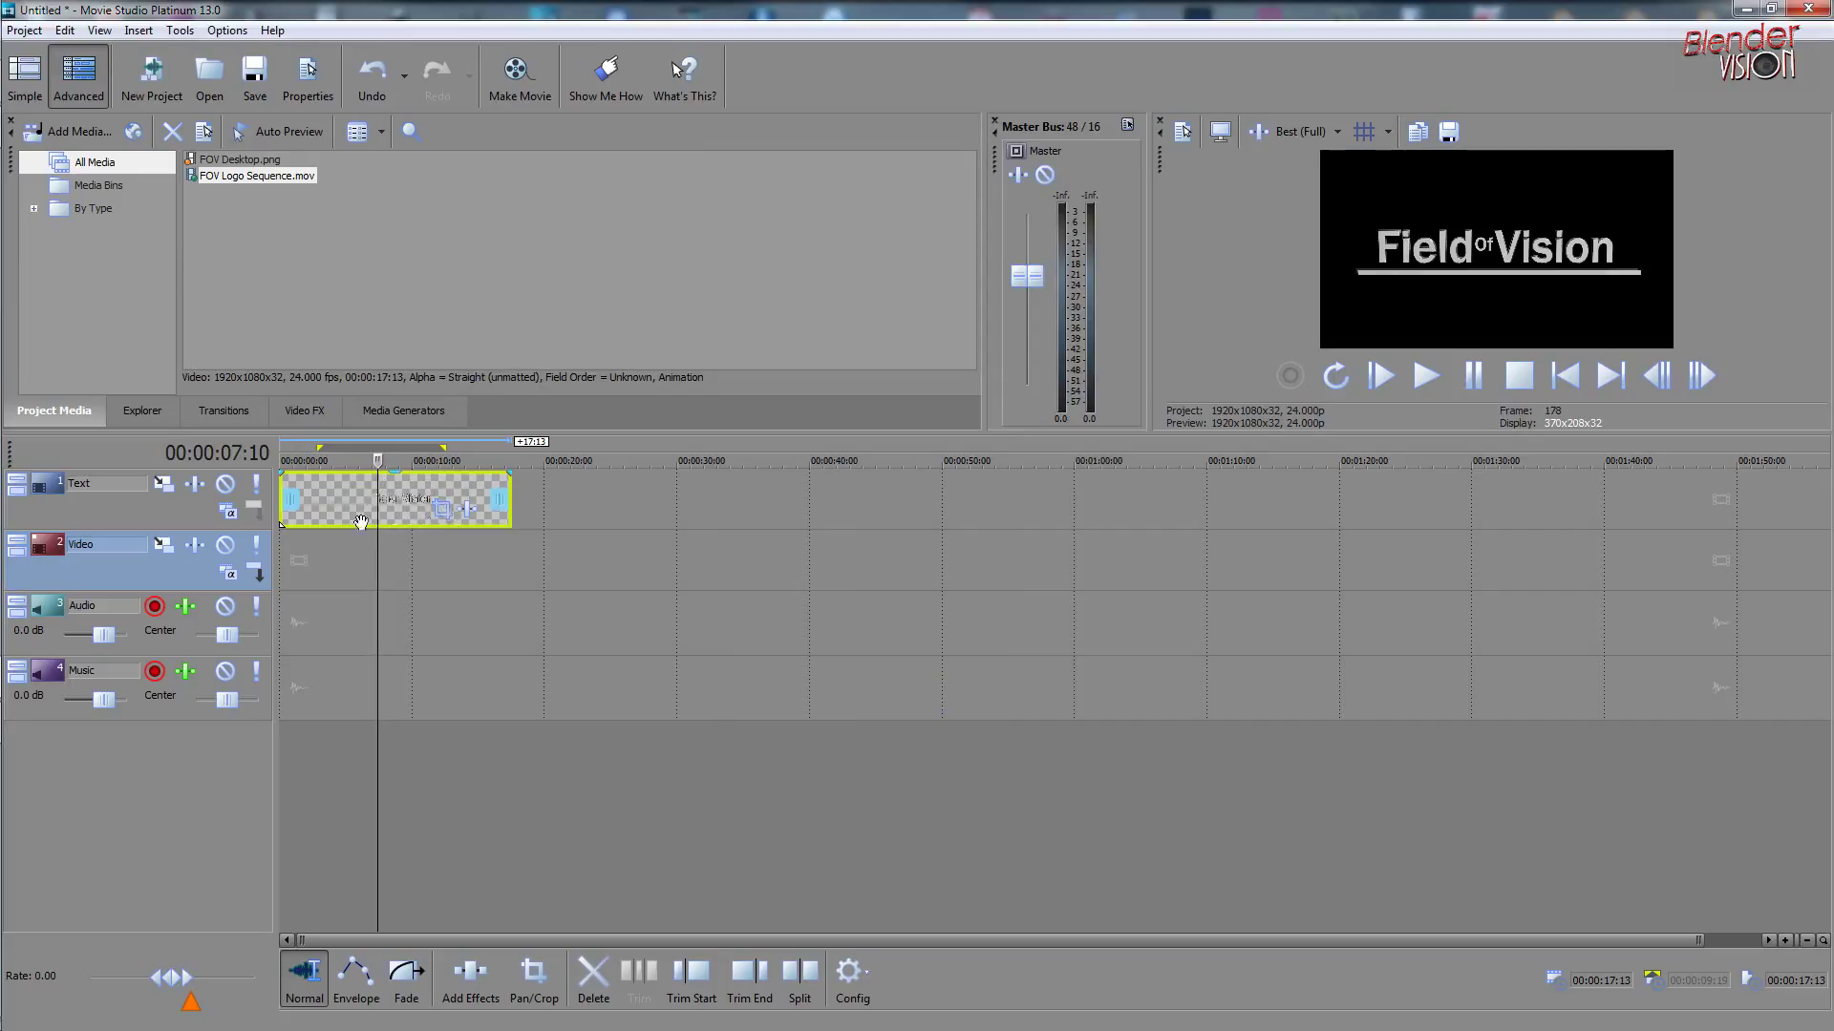
Step: Place FOV Desktop.png on the Video track and stretch it to the logo clip's length
{"action": "left_click", "coordinate": [415, 573]}
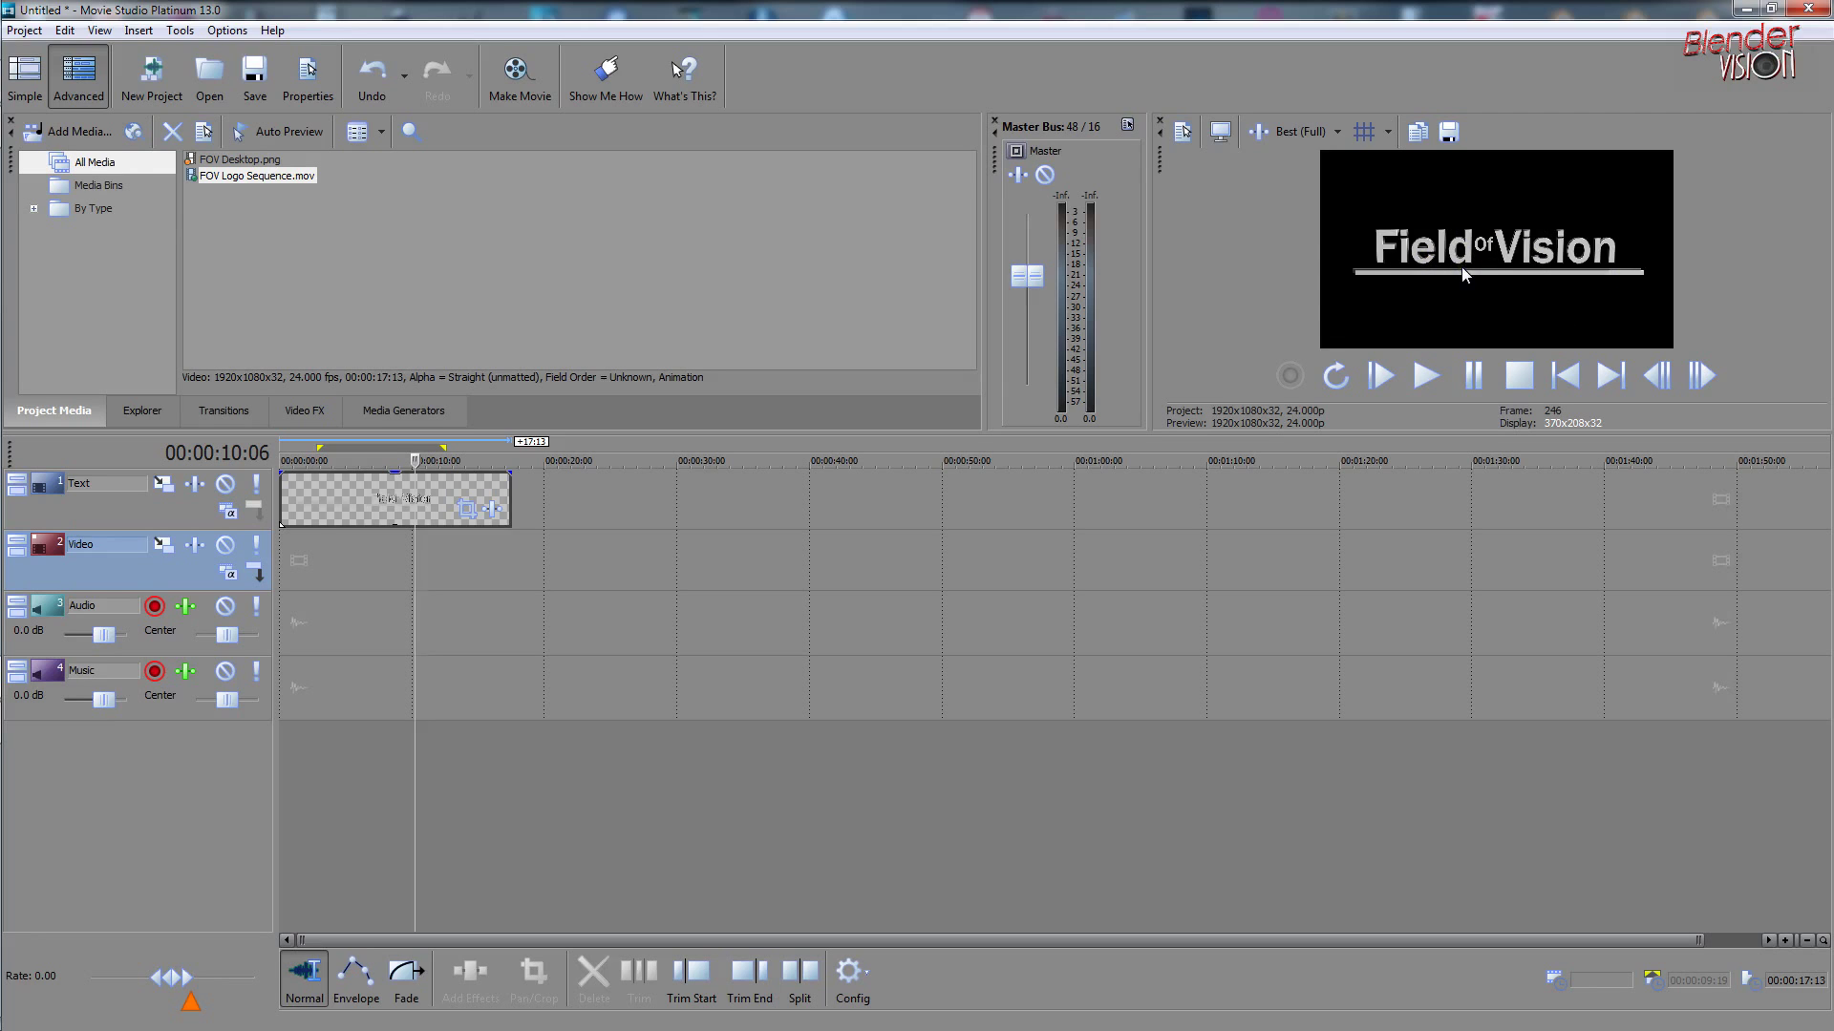
{"action": "mouse_move", "coordinate": [210, 159]}
{"action": "left_mouse_down"}
{"action": "mouse_move", "coordinate": [319, 499]}
{"action": "mouse_move", "coordinate": [283, 571]}
{"action": "mouse_move", "coordinate": [376, 575]}
{"action": "left_mouse_up"}
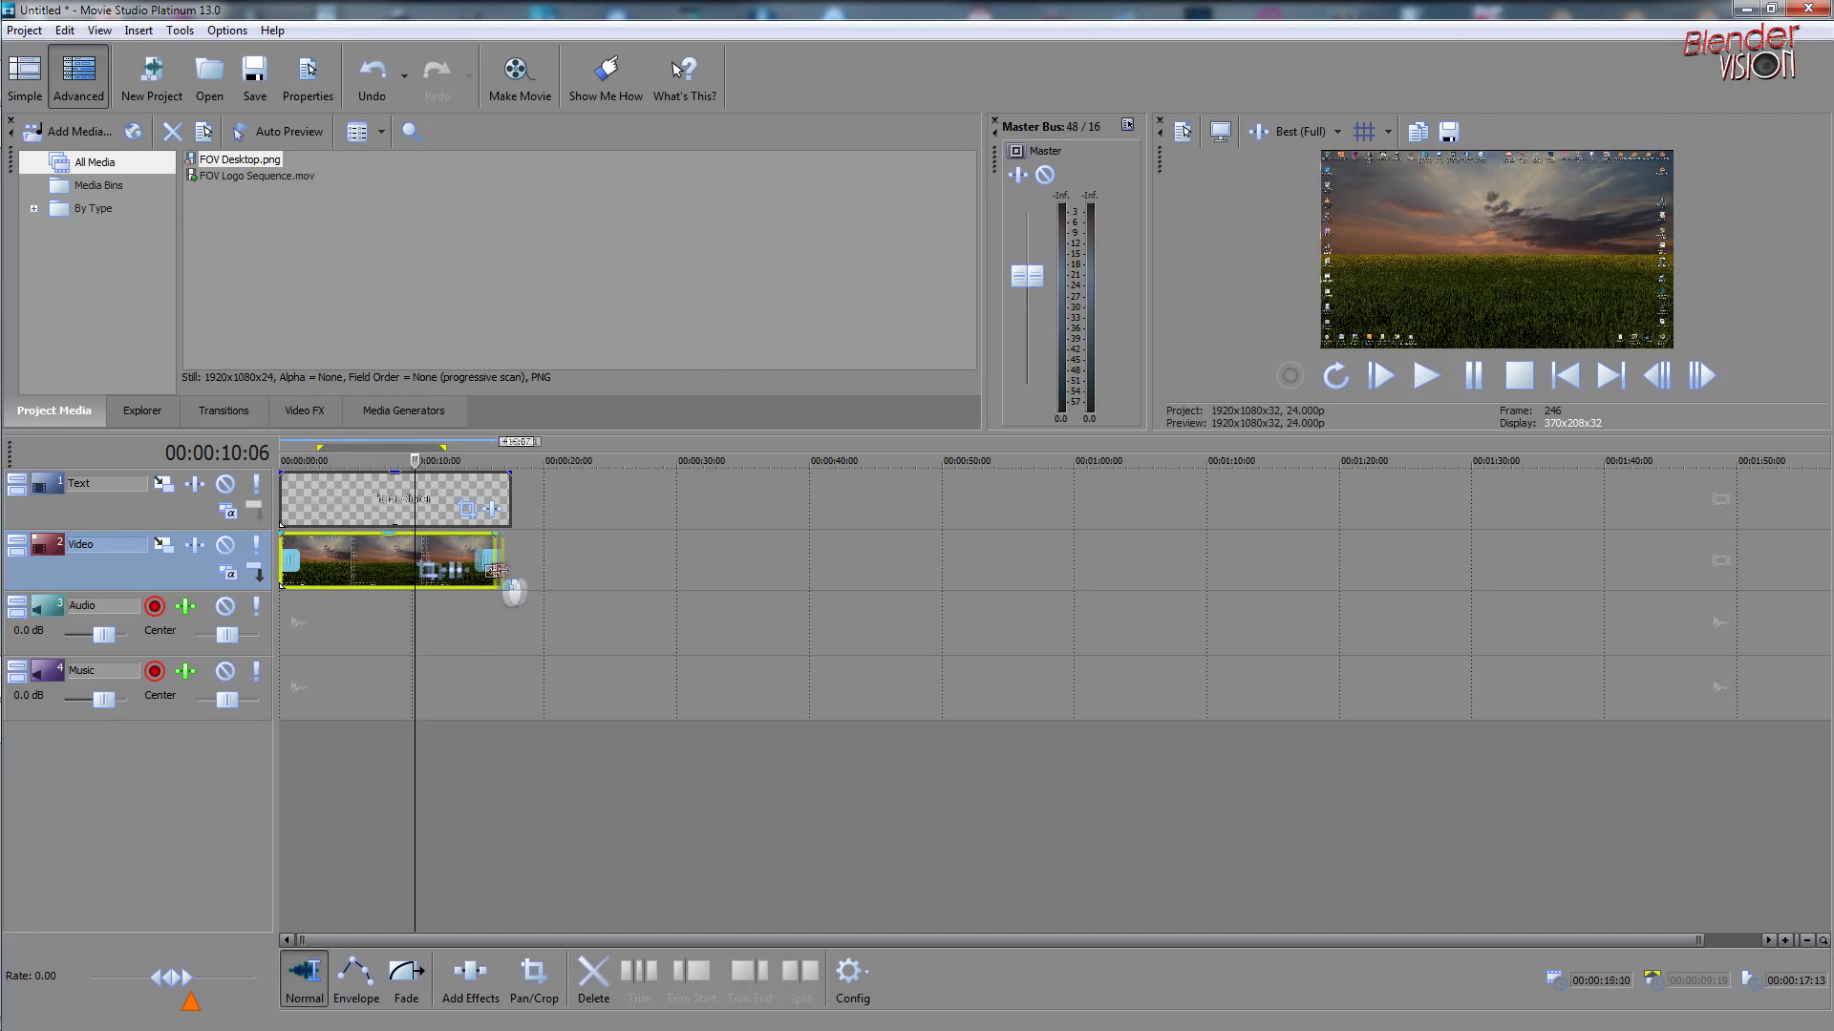
{"action": "left_click_drag", "start_coordinate": [496, 570], "coordinate": [511, 570]}
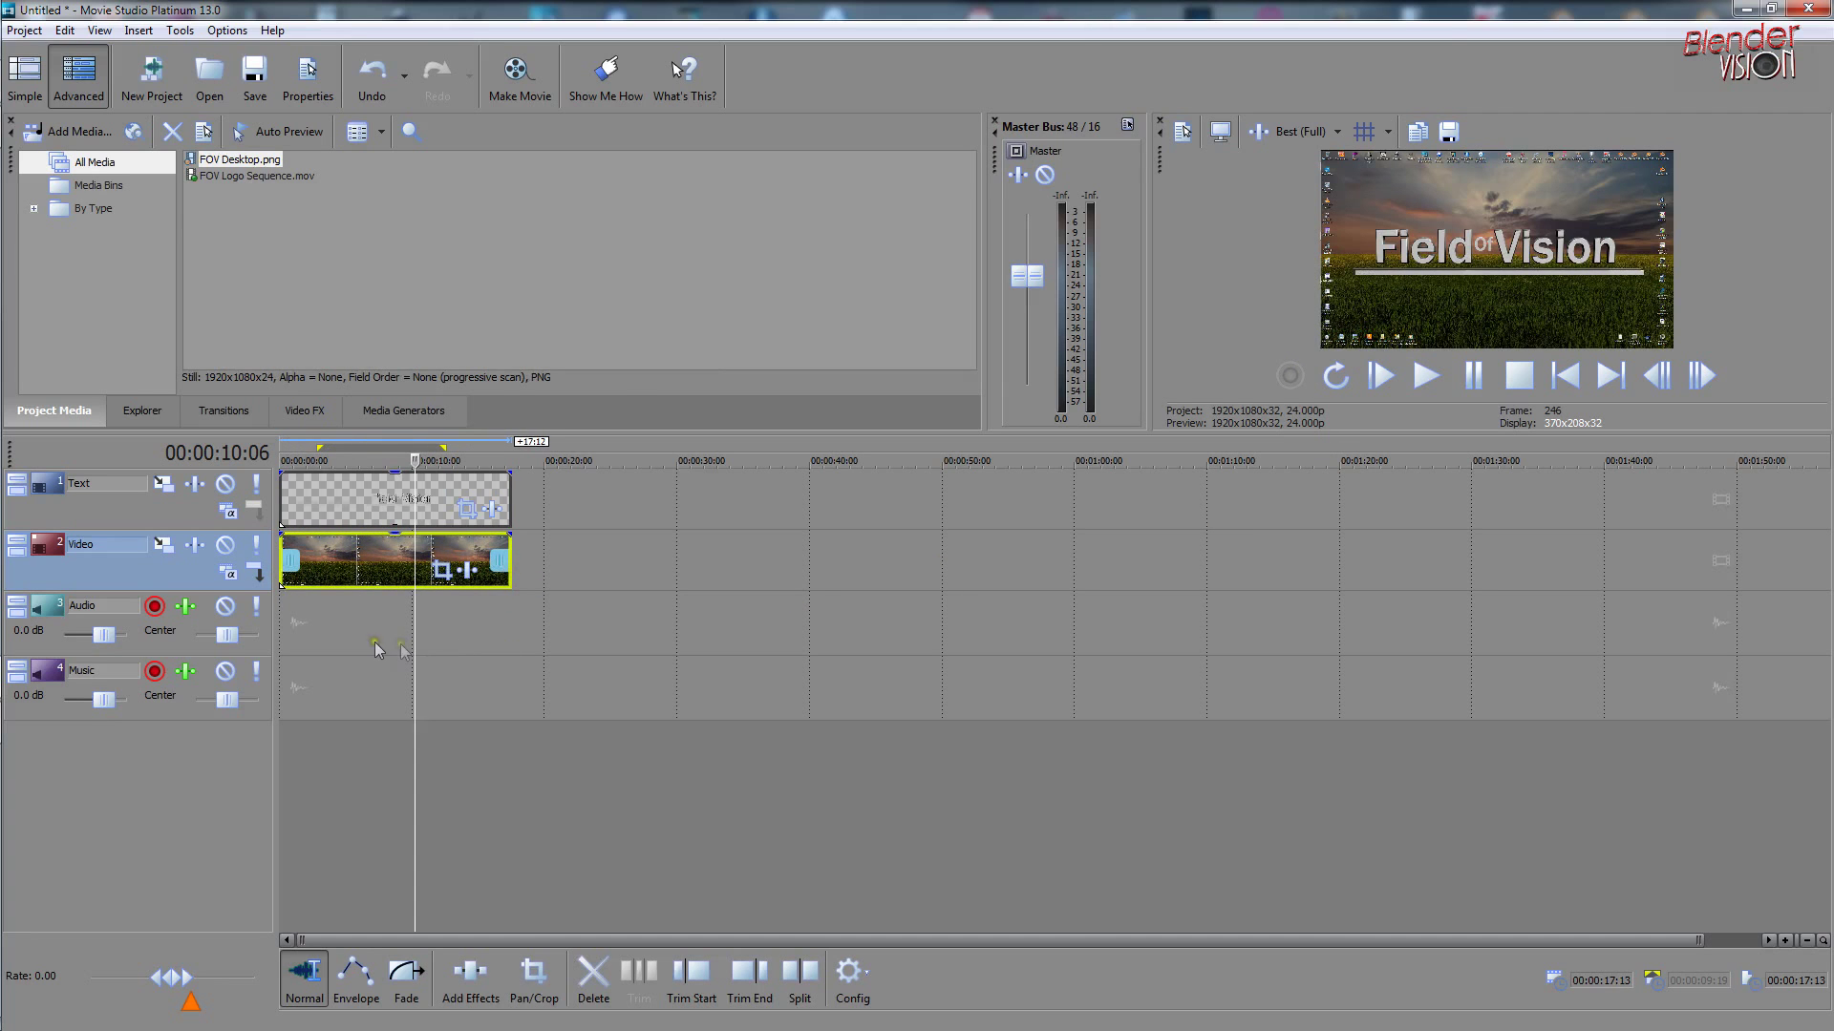
Step: Preview the logo playing over the background from about 2 seconds, then stop
{"action": "left_click", "coordinate": [307, 627]}
{"action": "left_click", "coordinate": [1426, 375]}
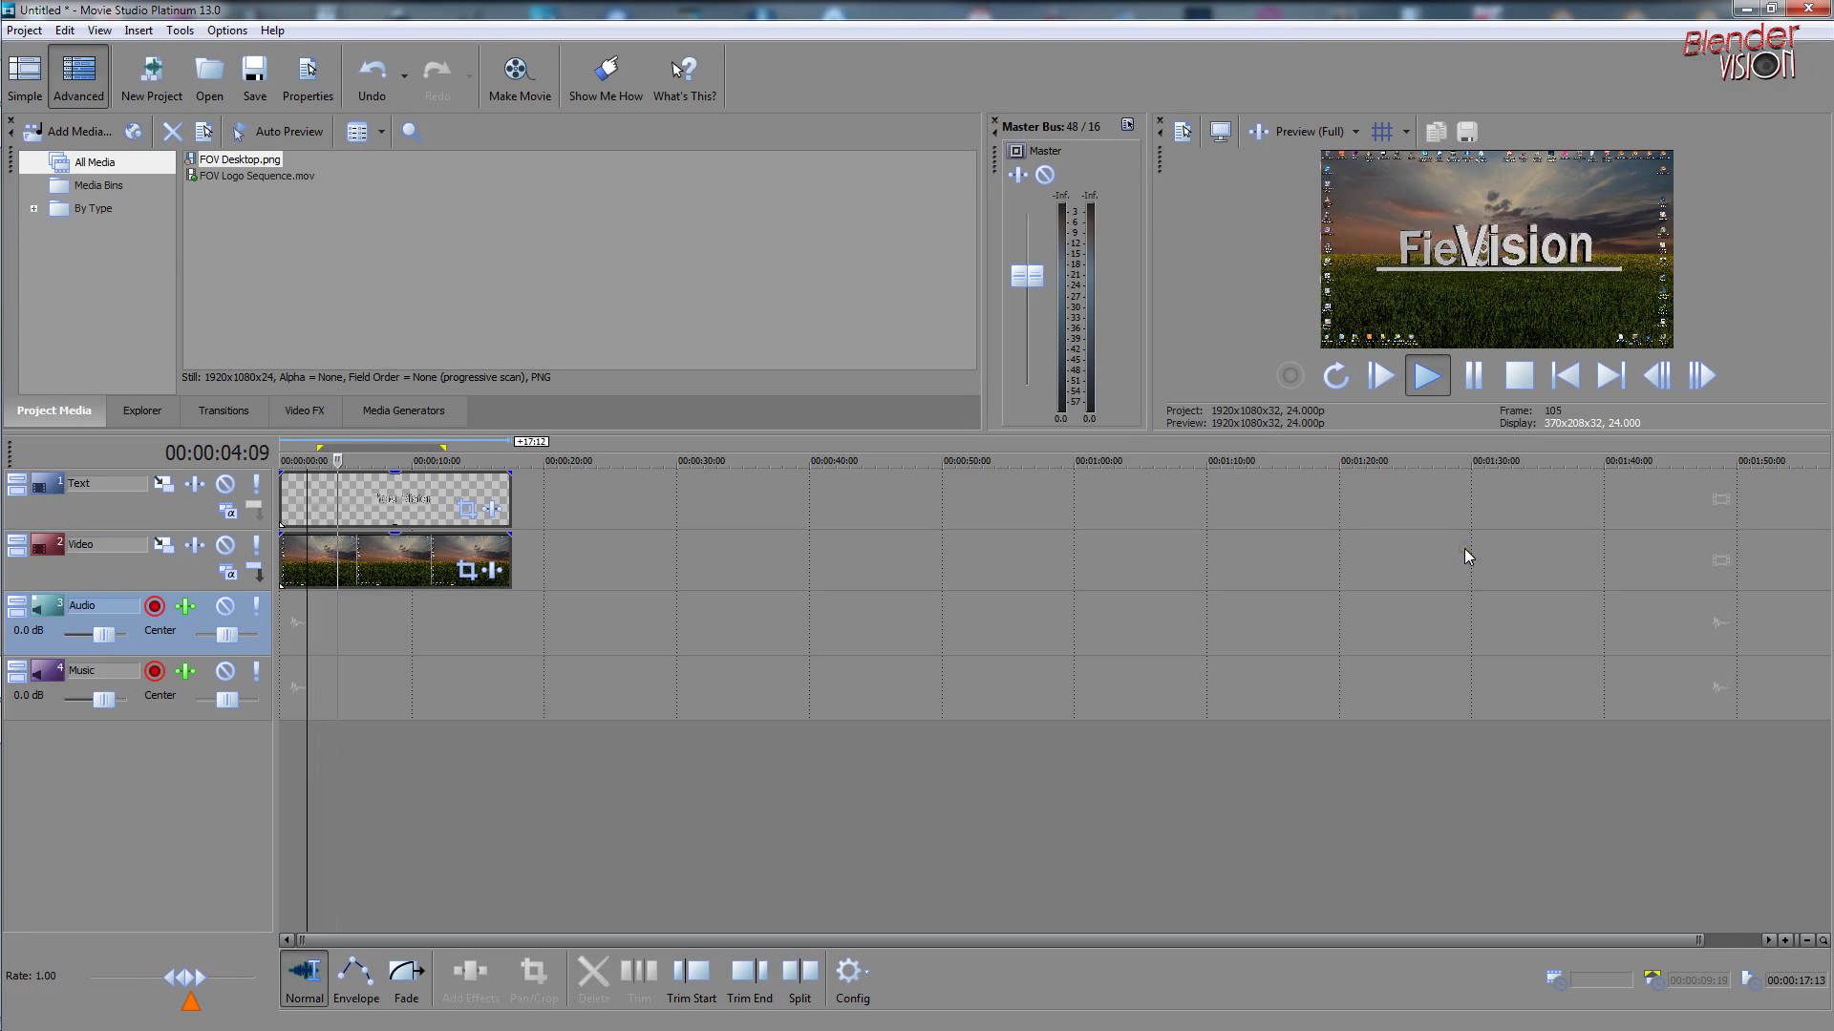
{"action": "key", "text": "space"}
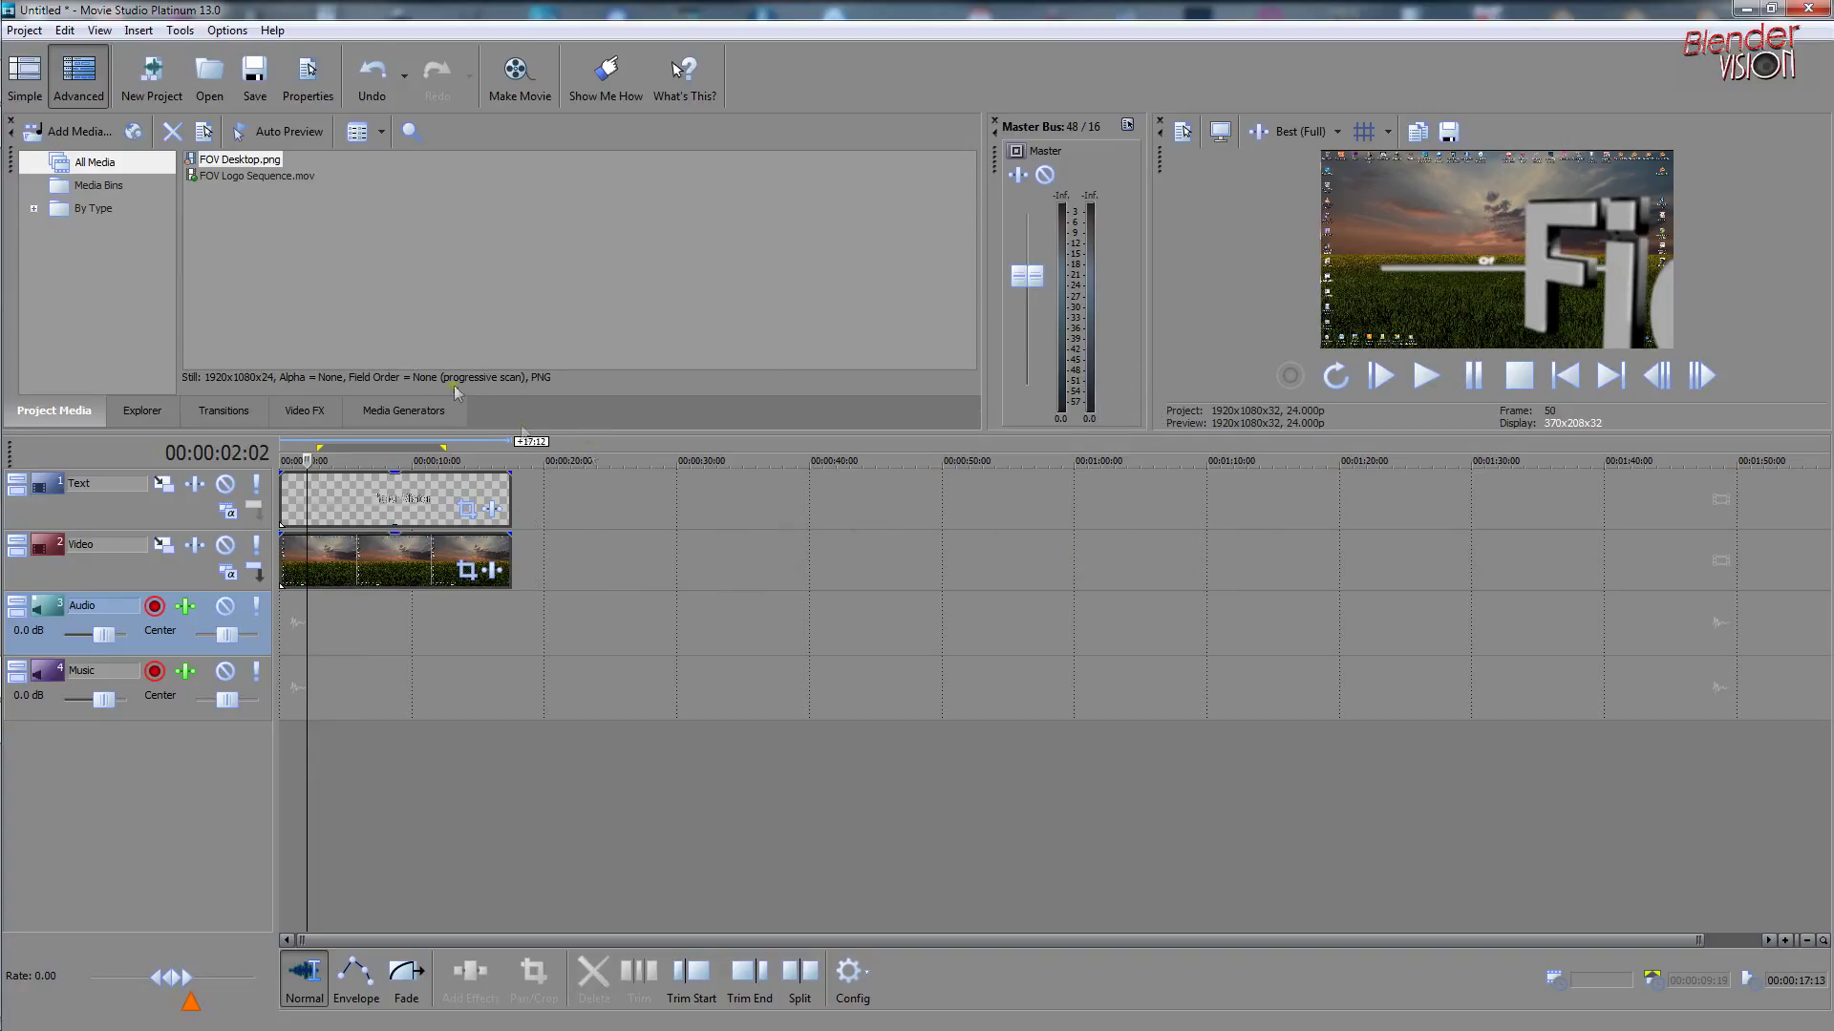
{"action": "right_click", "coordinate": [254, 181]}
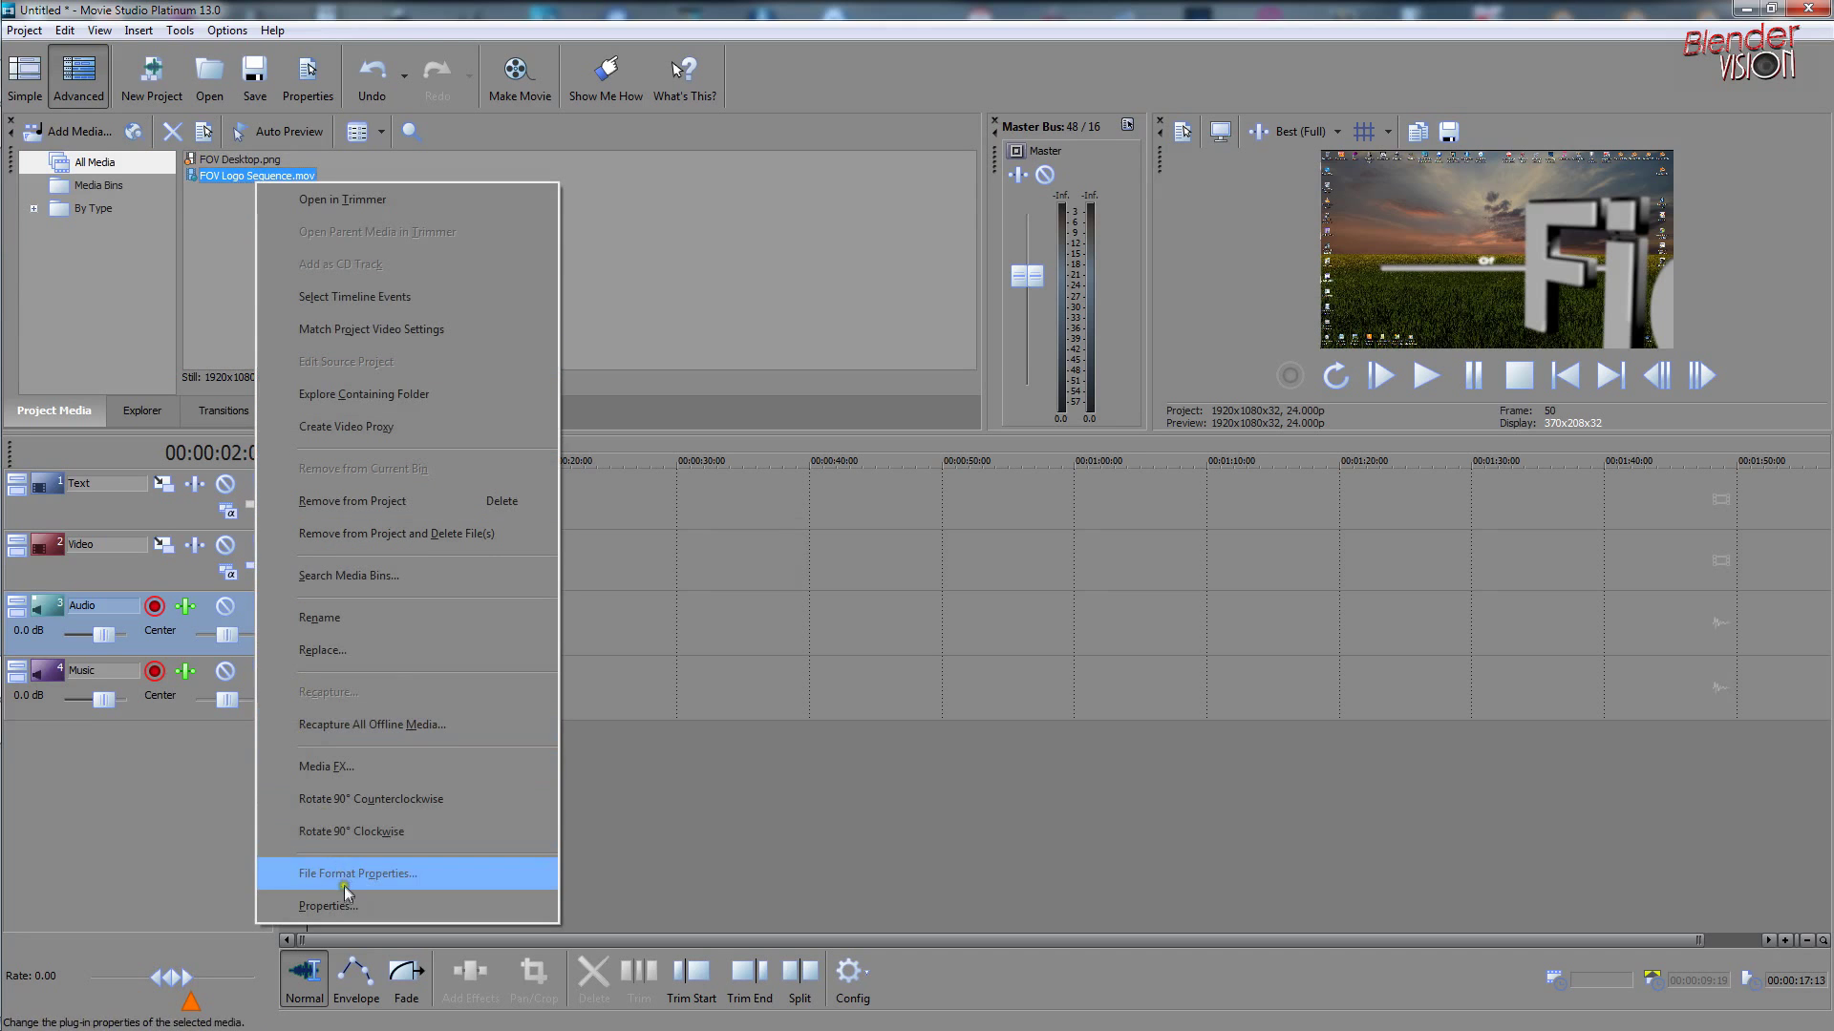
{"action": "left_click", "coordinate": [327, 906]}
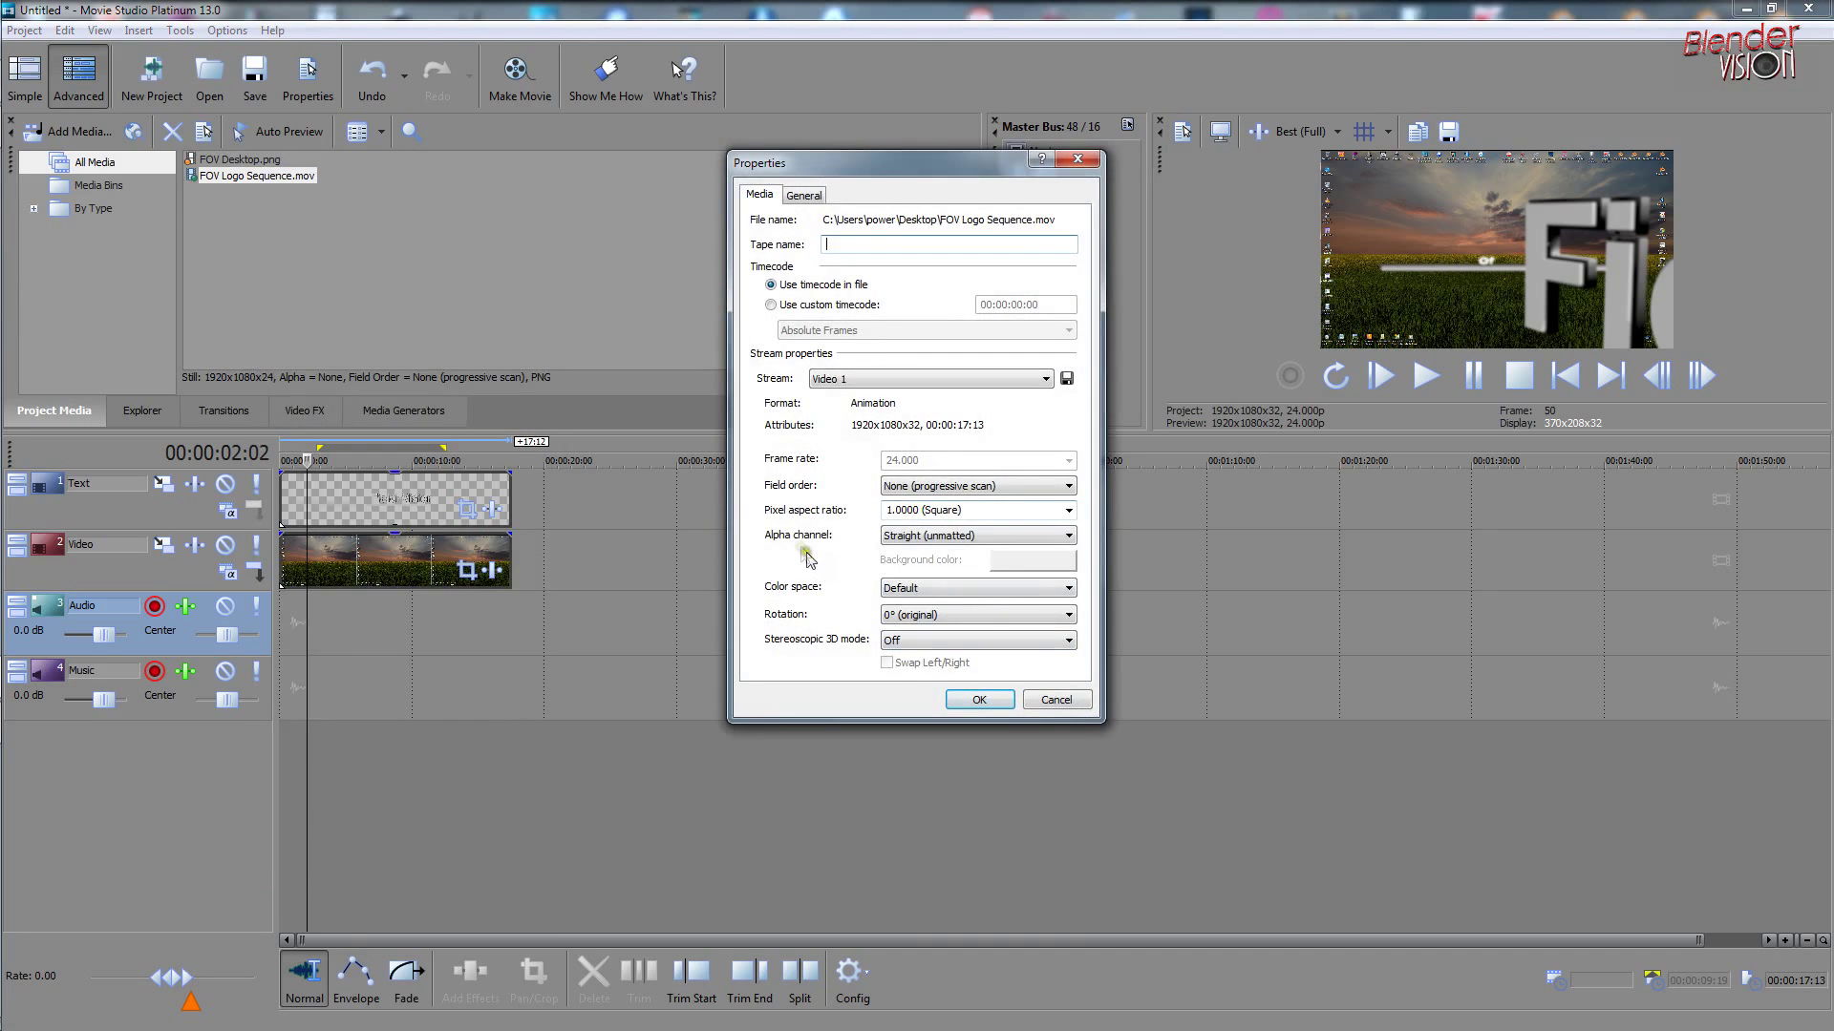
{"action": "left_click", "coordinate": [1055, 702]}
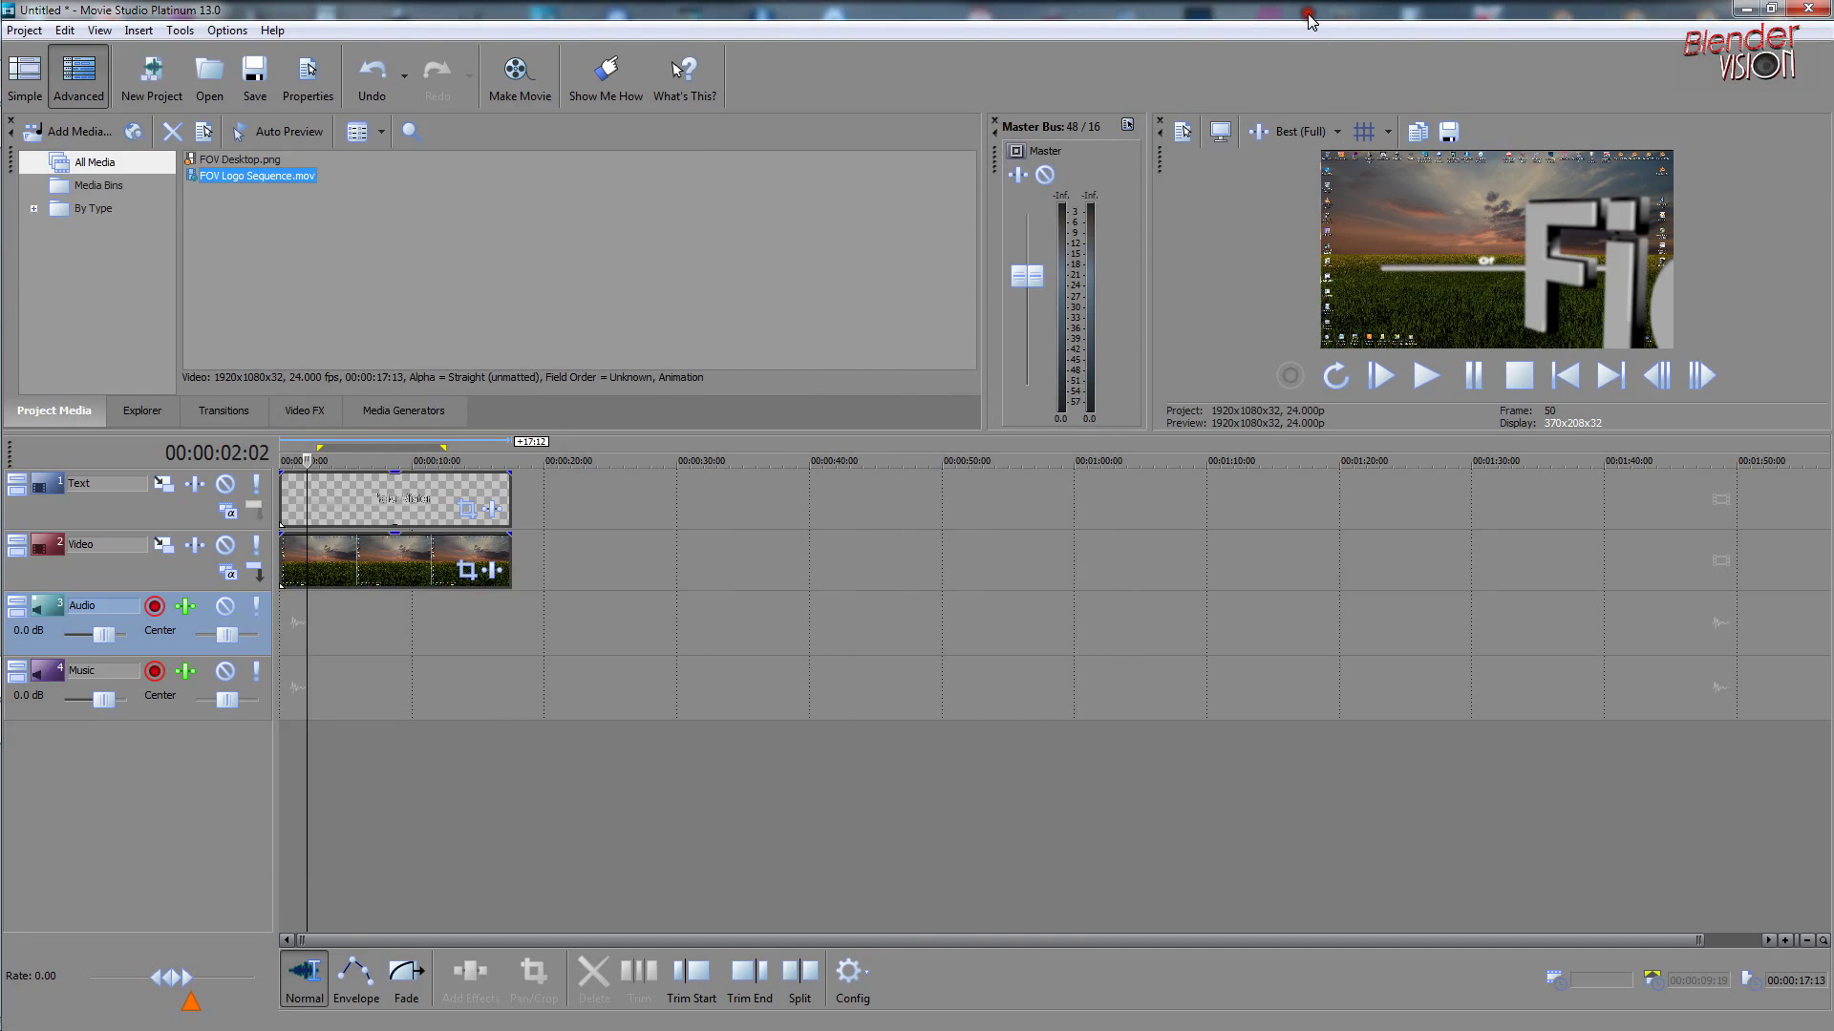